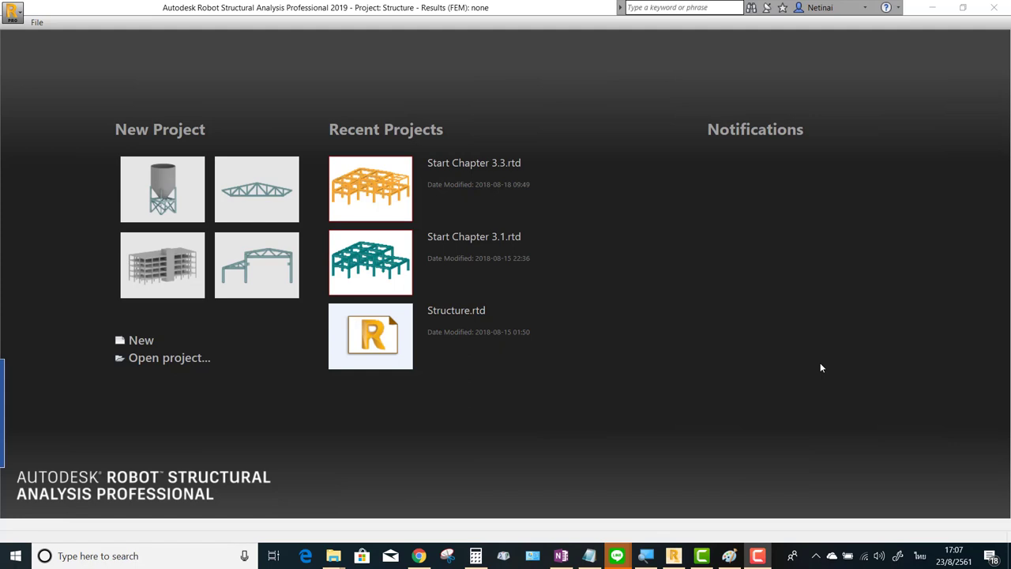
- Create a new blank project from the start page
left_click(169, 195)
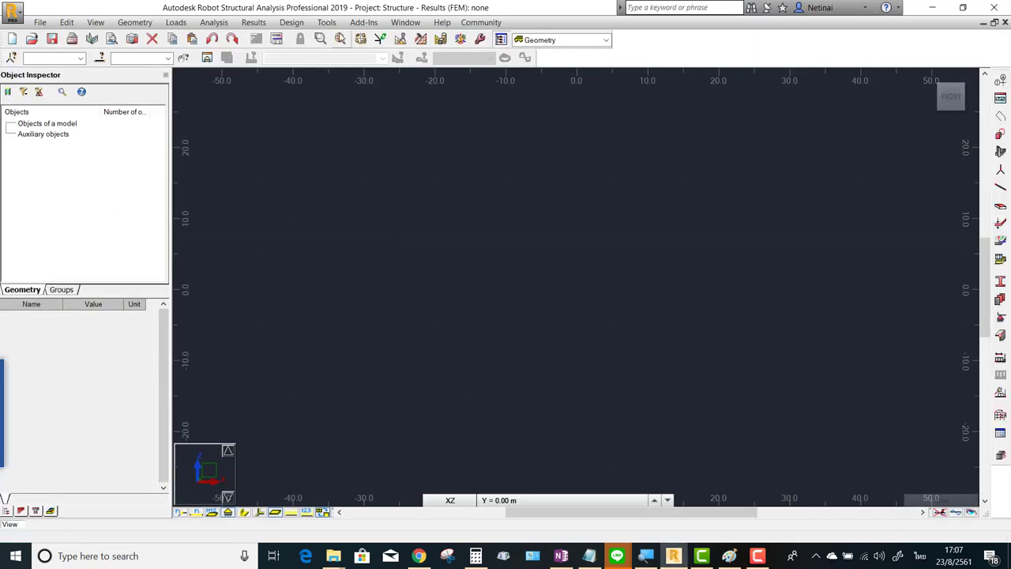
- Show the reinforcing-bar database settings under Job Preferences > Databases
left_click(325, 23)
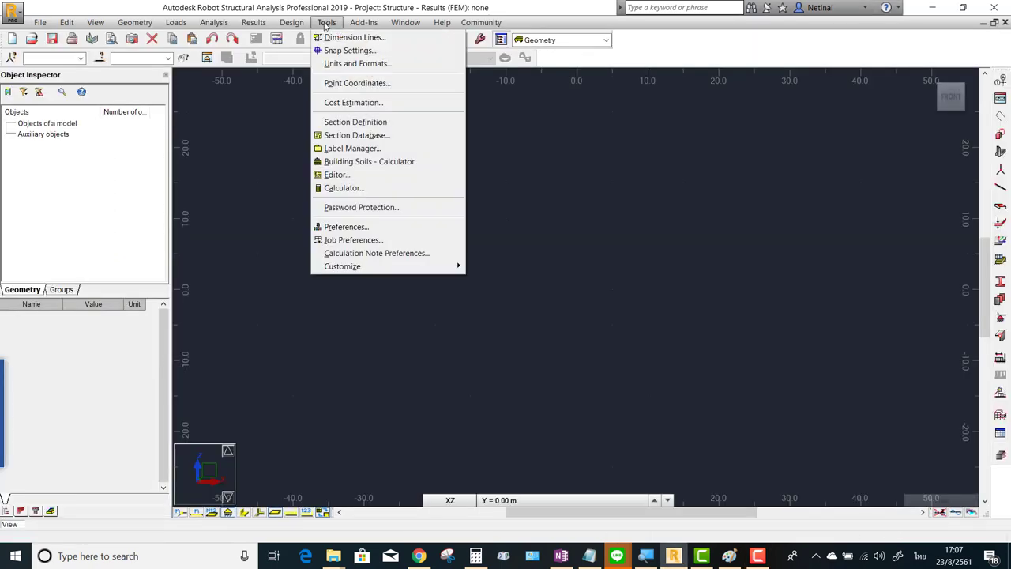
left_click(353, 239)
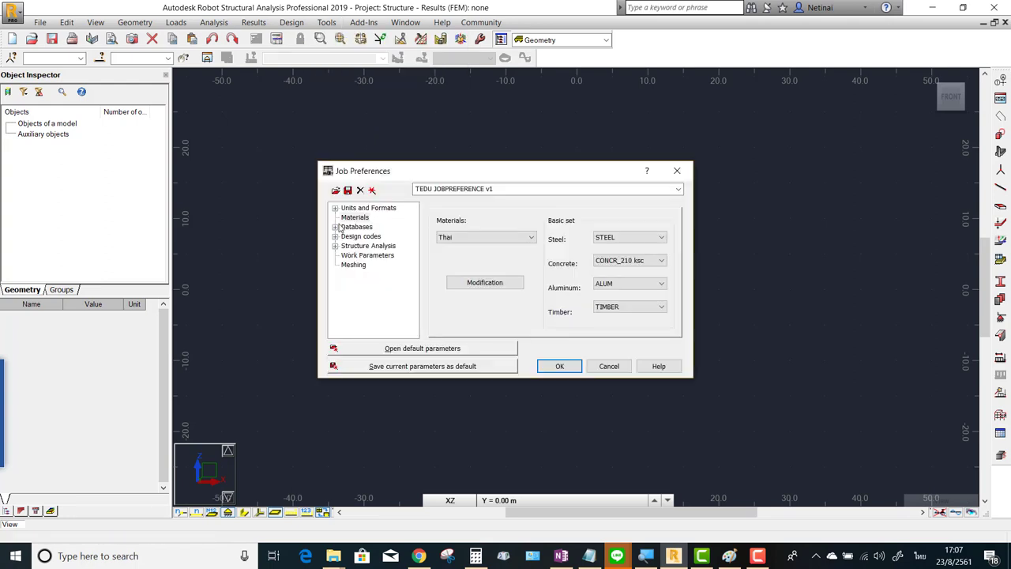
left_click(336, 227)
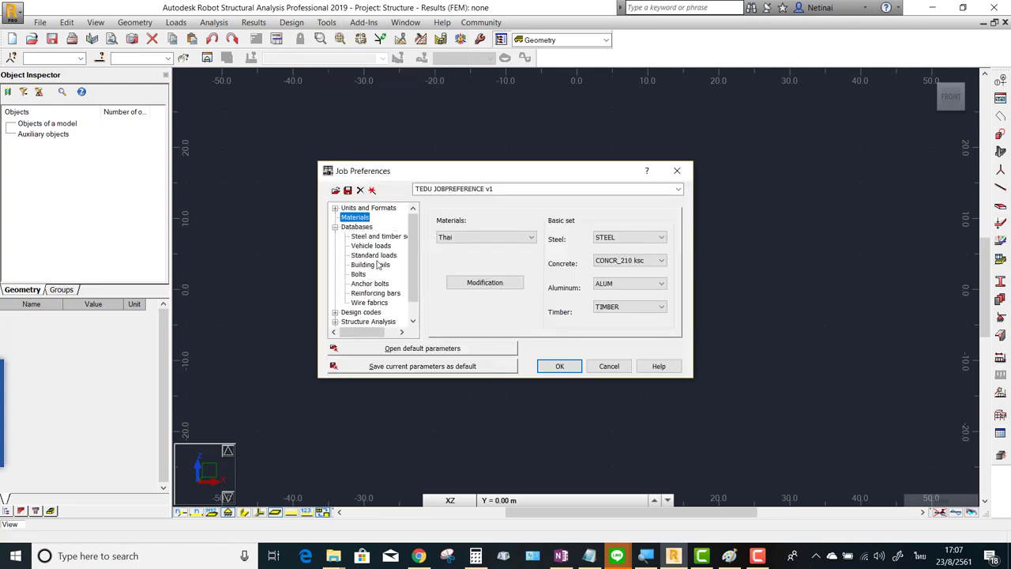
left_click(376, 293)
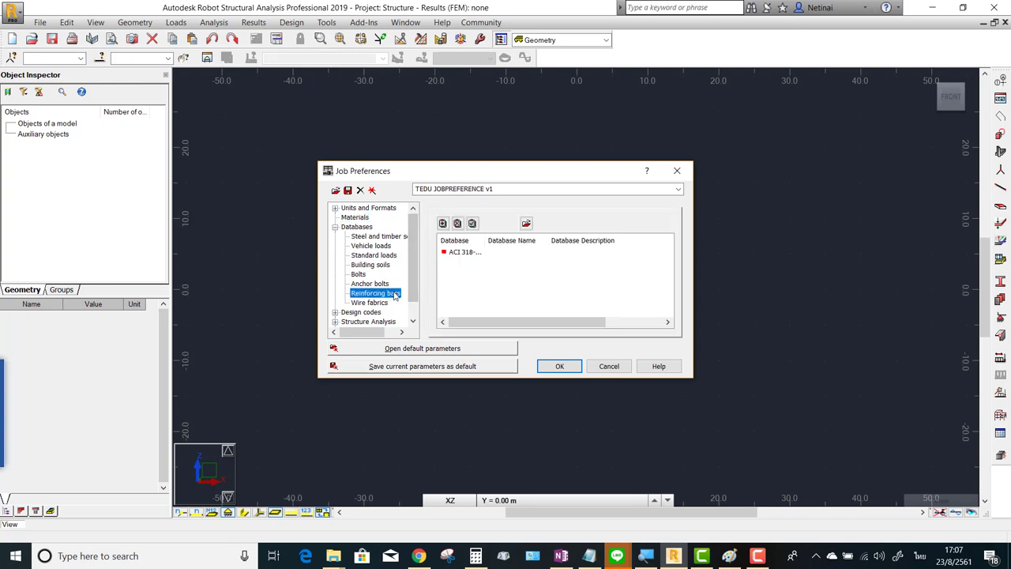
- Add the BS 8666_2005 bar database to the job's reinforcing-bar databases
left_click(443, 223)
left_click_drag(545, 188, 654, 130)
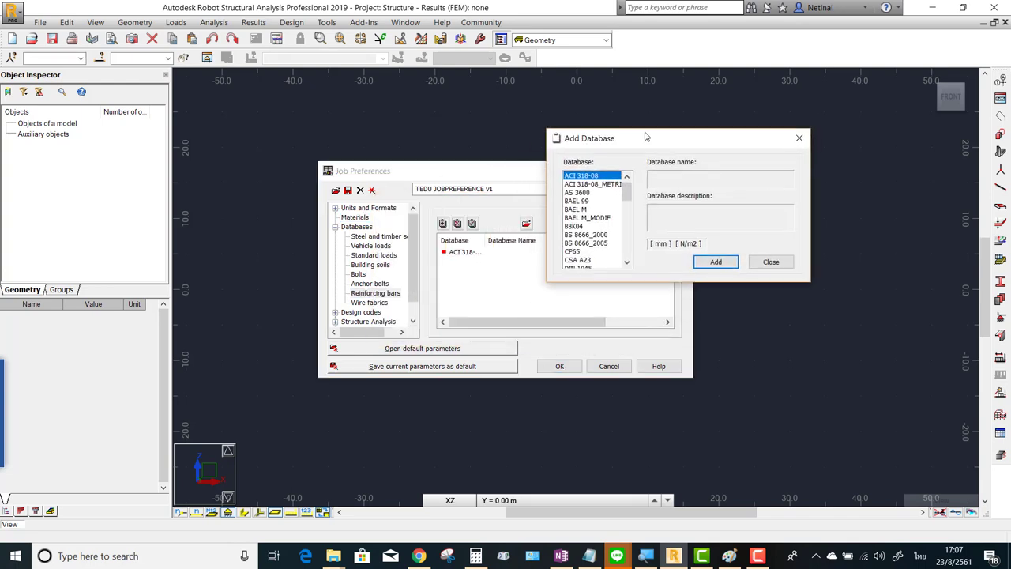
left_click(589, 179)
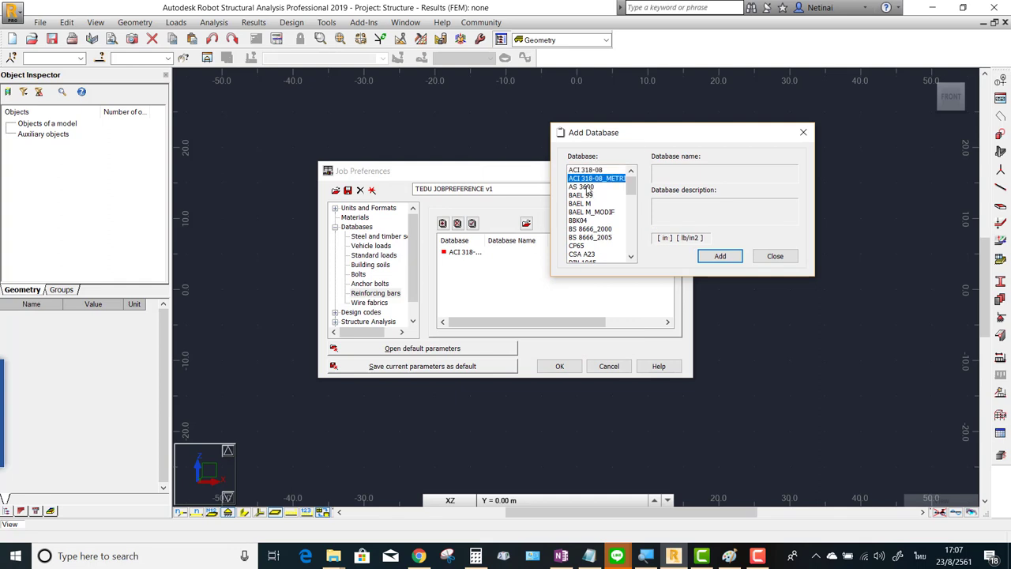
left_click(589, 187)
left_click(599, 236)
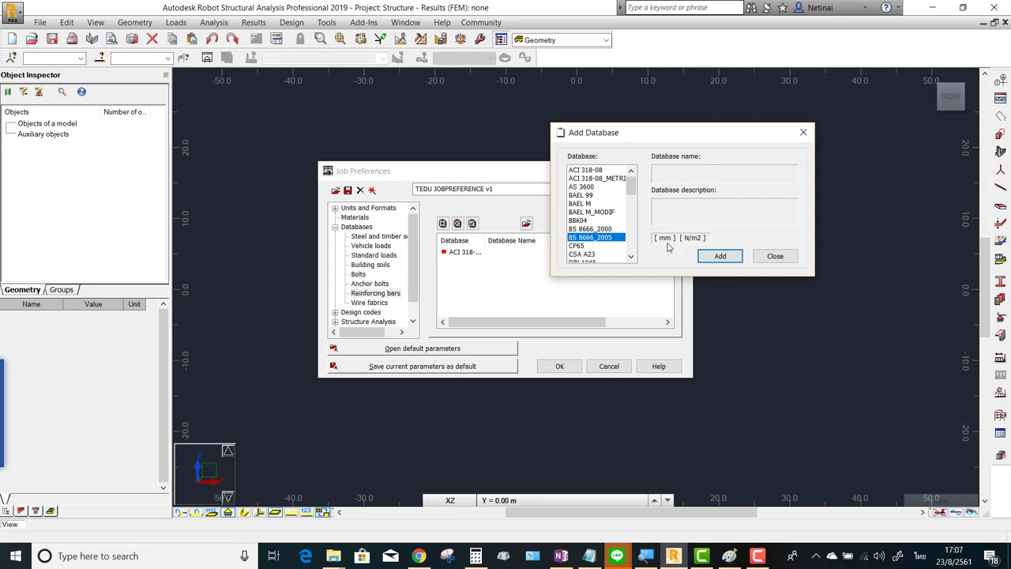
left_click(718, 257)
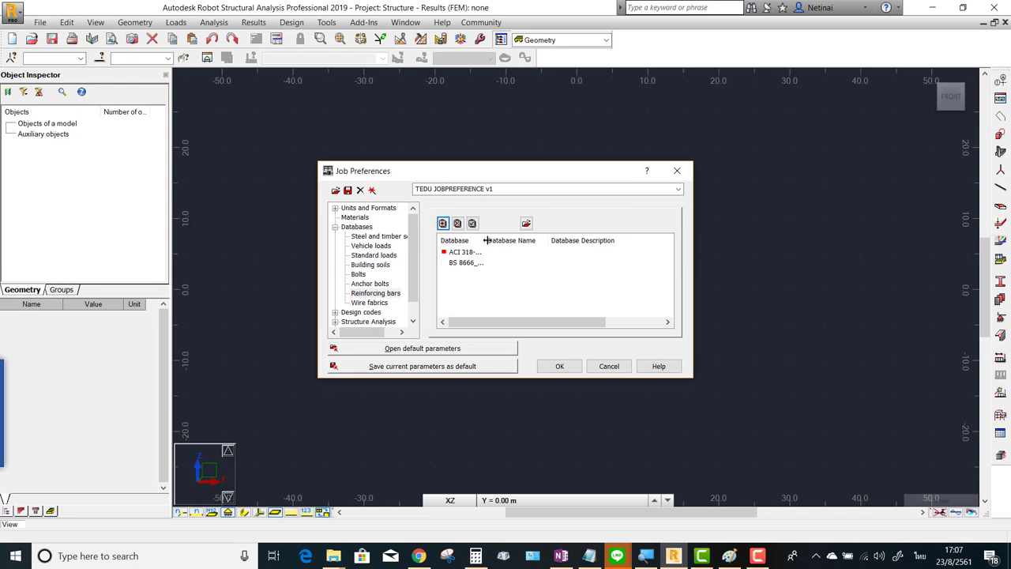
- Select BS 8666_2005 in the list and open its bar definitions for editing
left_click_drag(485, 240, 514, 240)
left_click(466, 266)
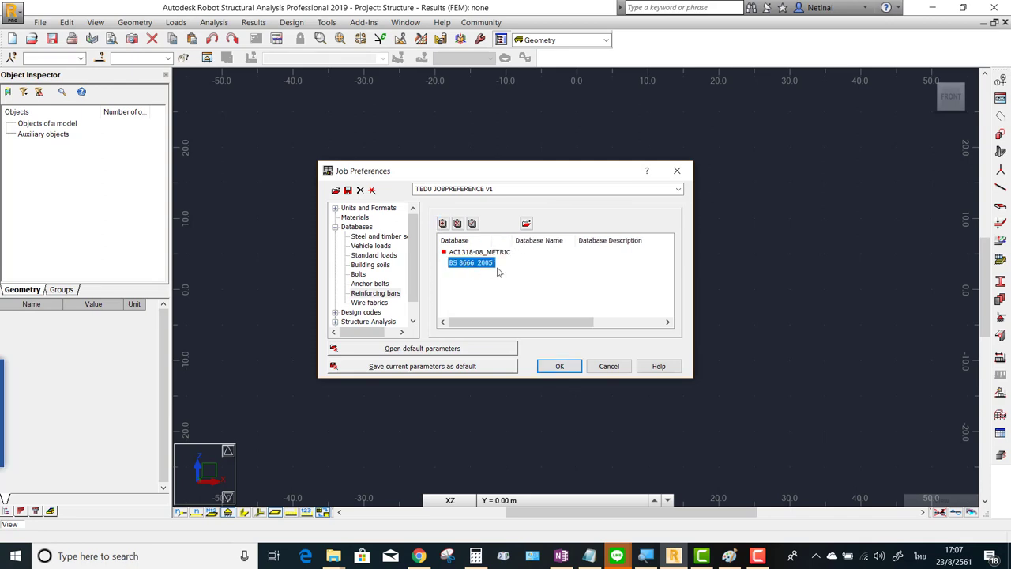
left_click(526, 224)
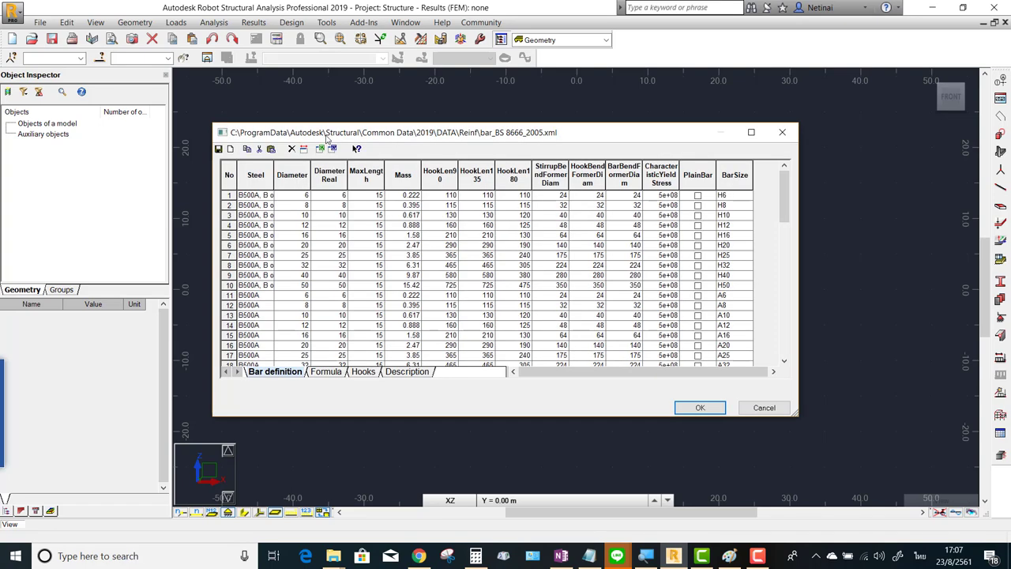
- Save the bar table as Tedu_bar.xml on the Desktop and view its Description sheet
left_click(270, 149)
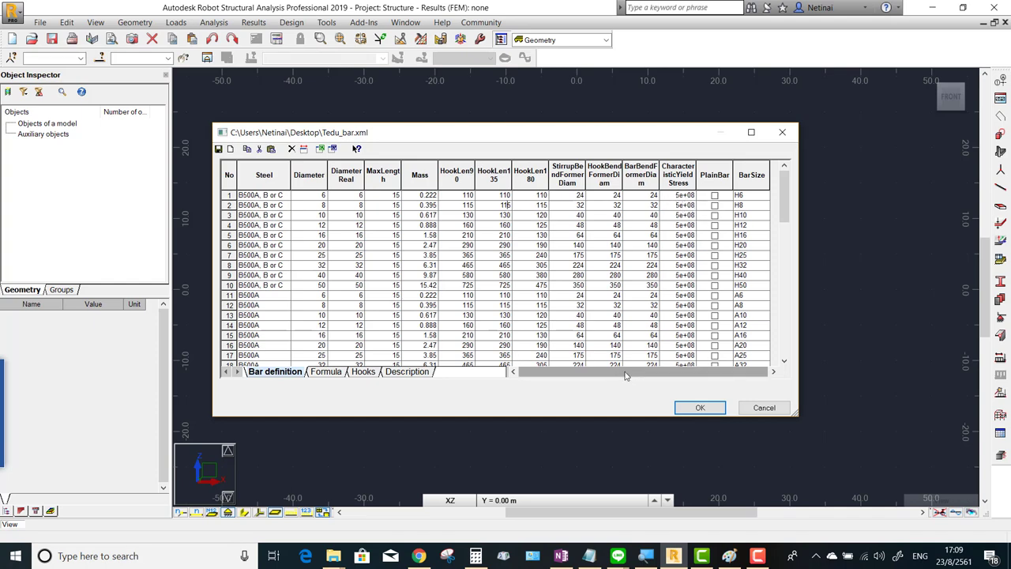
left_click(405, 374)
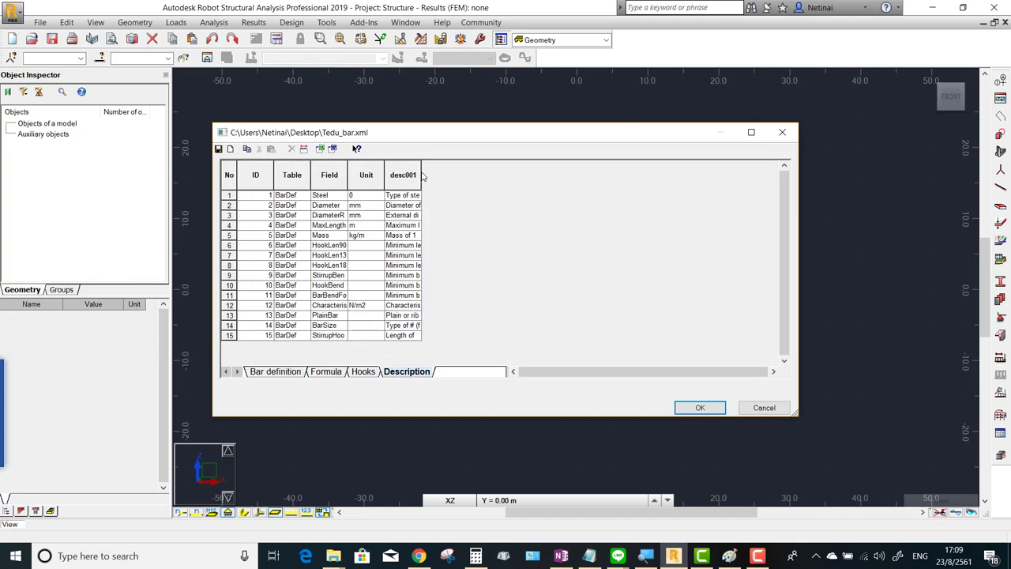
- Widen the Description and Formula columns, review the Formula and Hooks sheets, then return to Bar definition
left_click_drag(422, 176, 531, 176)
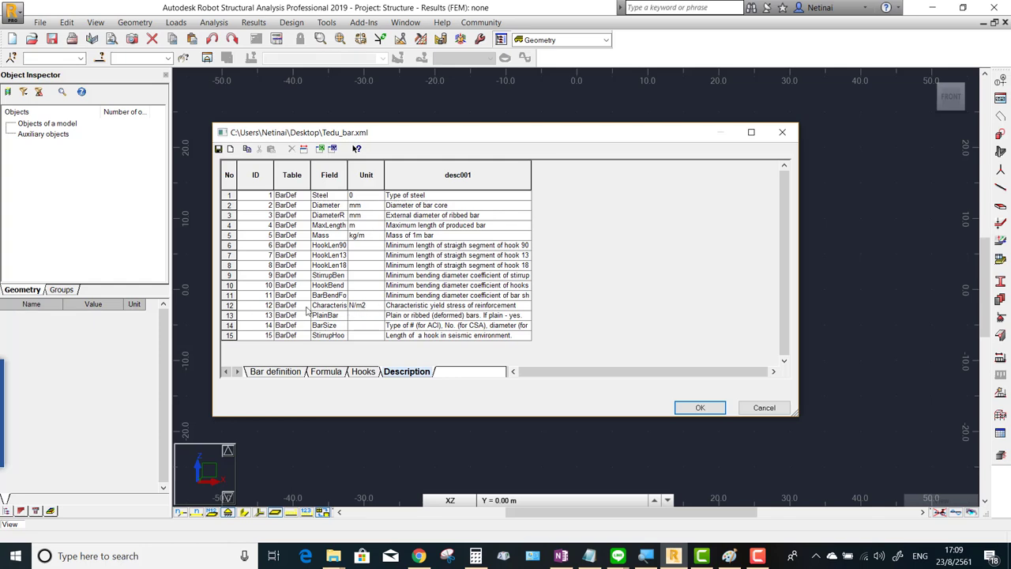
mouse_move(348, 178)
left_mouse_down()
mouse_move(416, 185)
mouse_move(398, 175)
left_mouse_up()
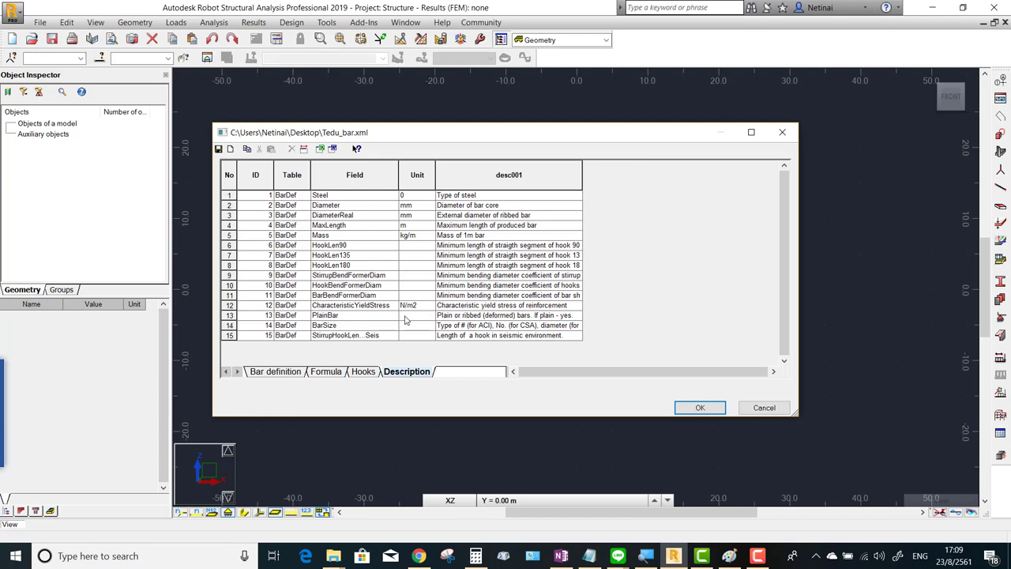
left_click(316, 377)
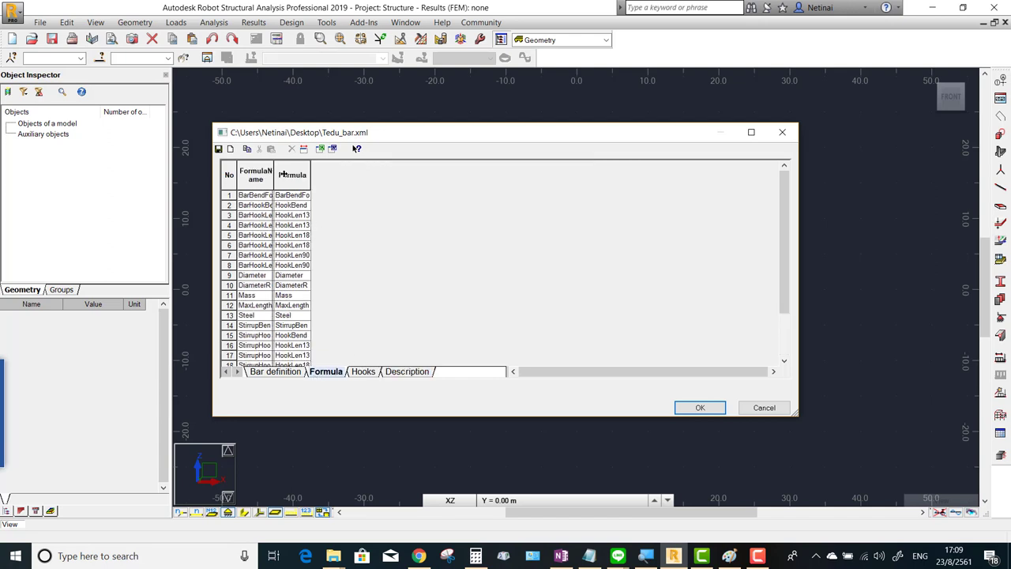
left_click_drag(272, 175, 420, 175)
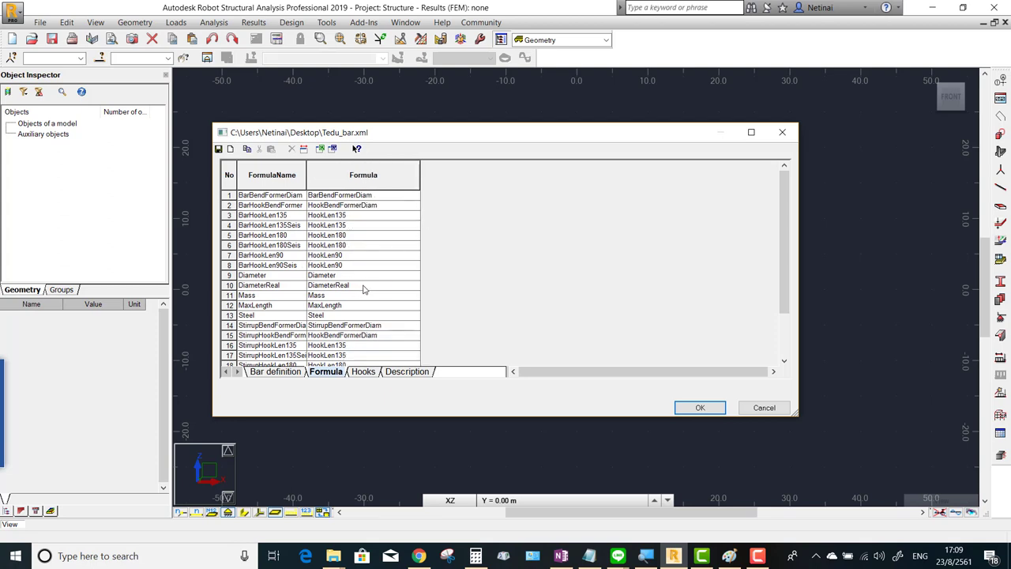
left_click(345, 305)
left_click(364, 371)
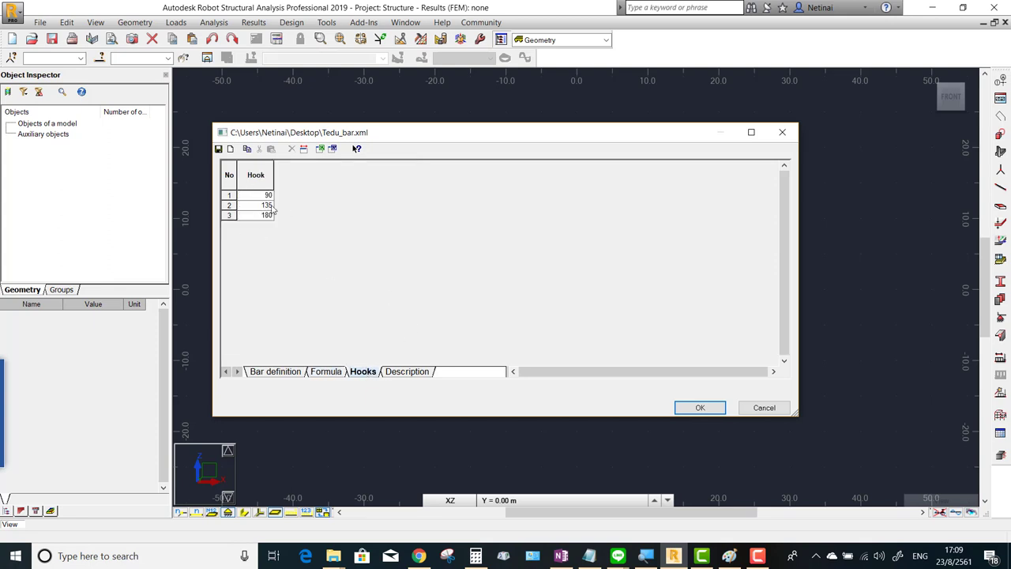
left_click(272, 372)
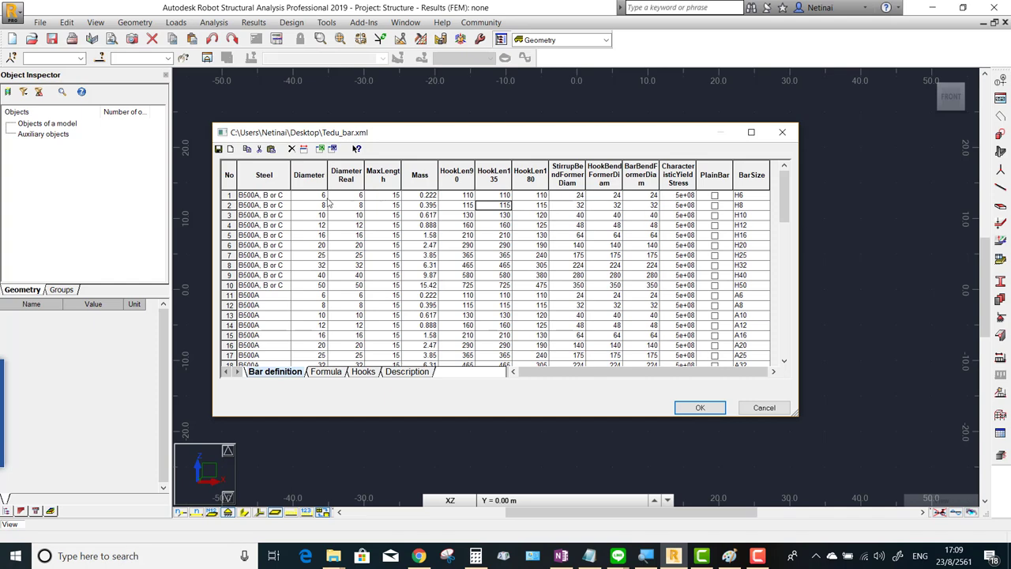
- Rename row 1's steel grade to RB6
left_click(274, 195)
left_click(286, 195)
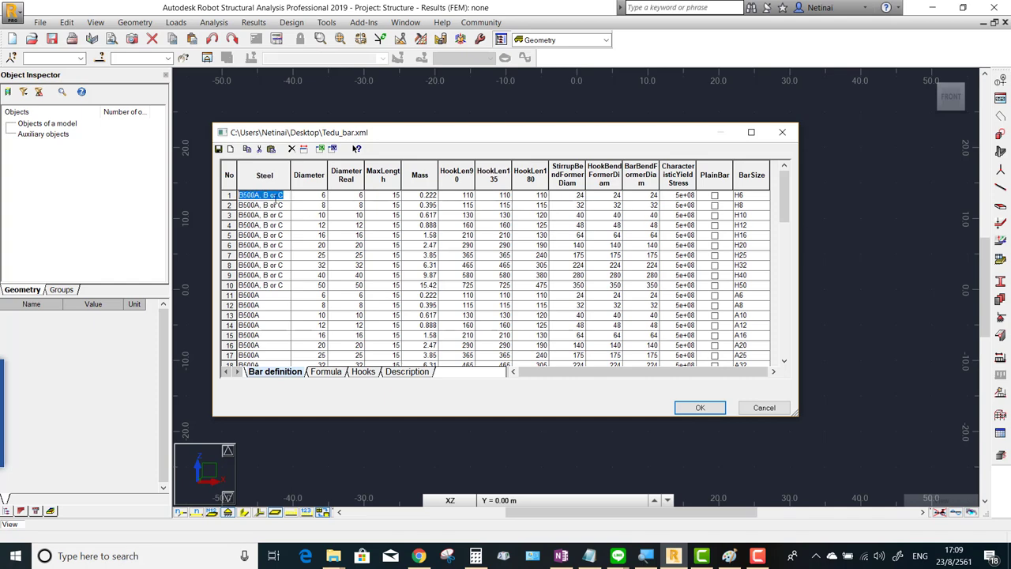
type("RB6")
left_click(274, 196)
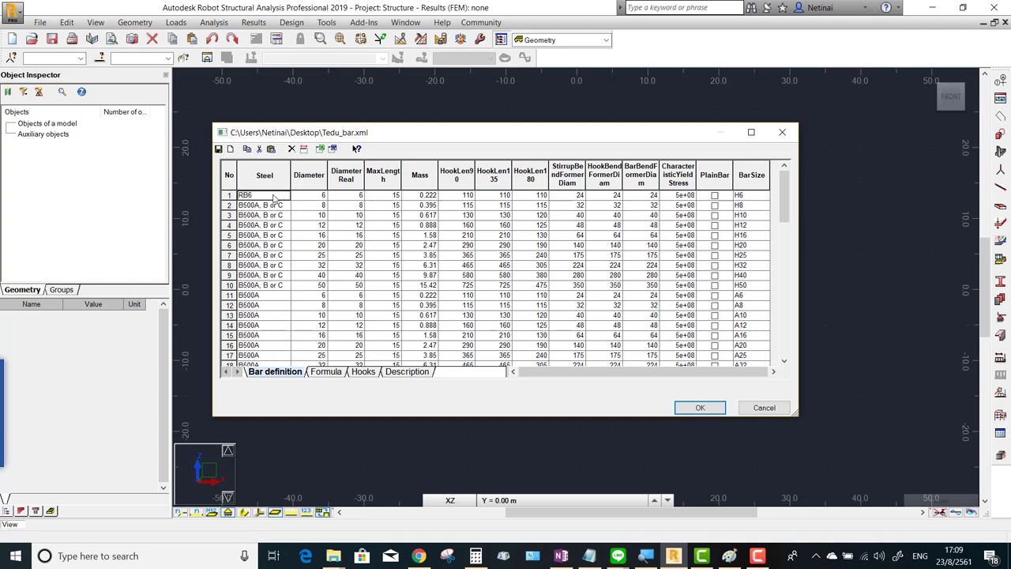
left_click(224, 195)
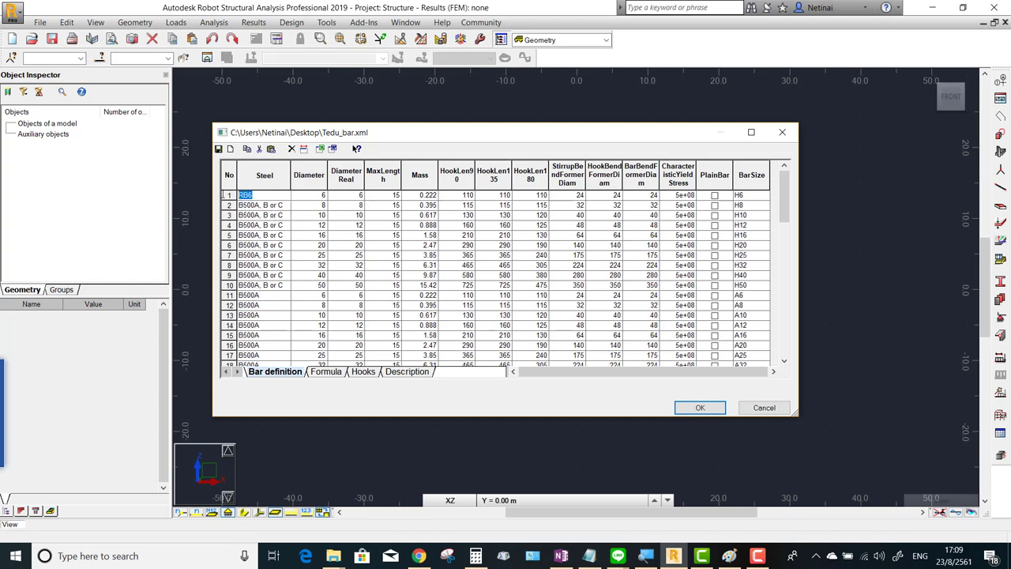
- Set row 1's BarSize to RB6 and MaxLength to 10, checking the yield-stress calculation in Paint
left_click(747, 198)
double_click(747, 198)
type("RB6")
double_click(392, 195)
type("10")
left_click(408, 195)
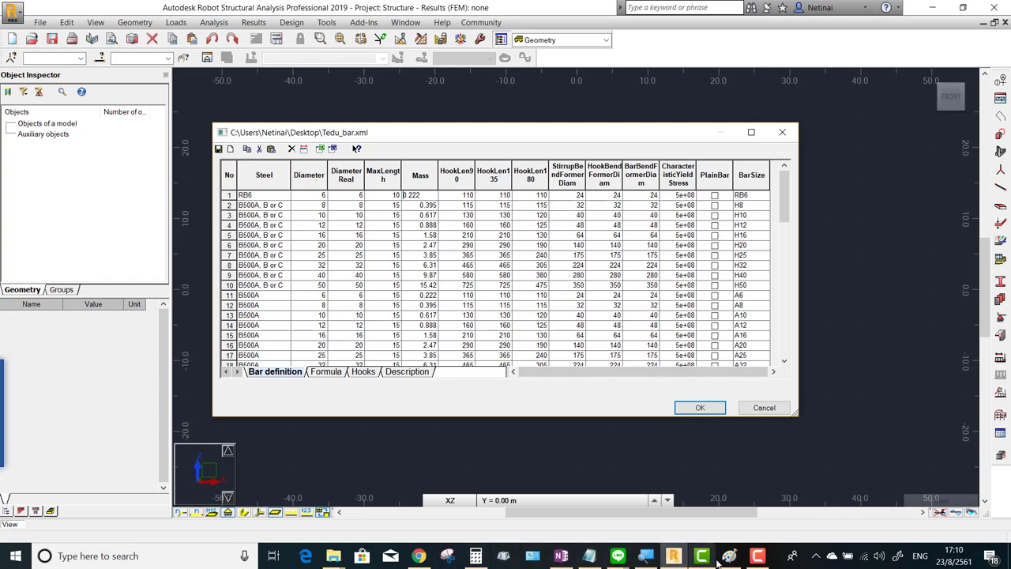
mouse_move(729, 555)
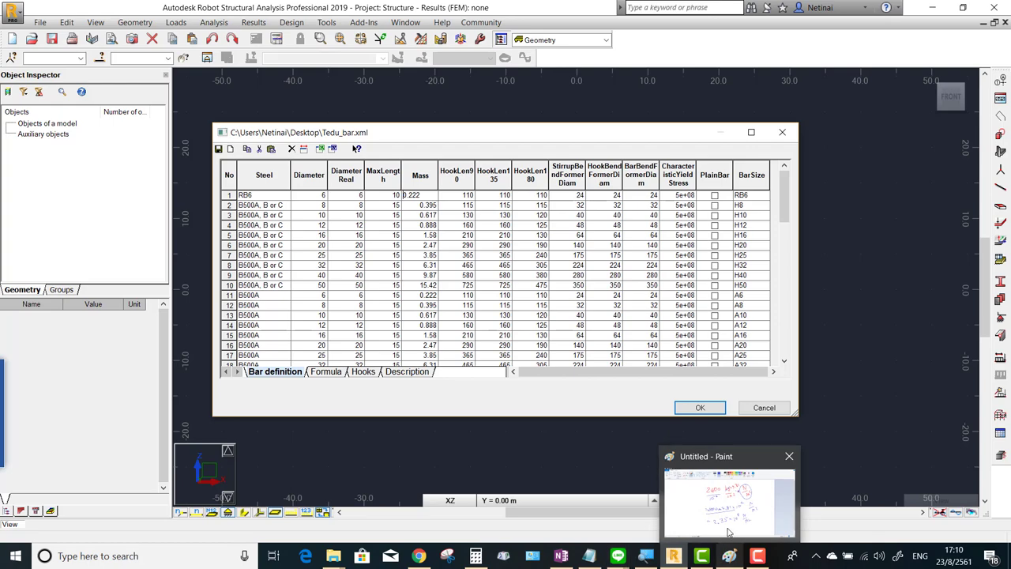
left_click(729, 531)
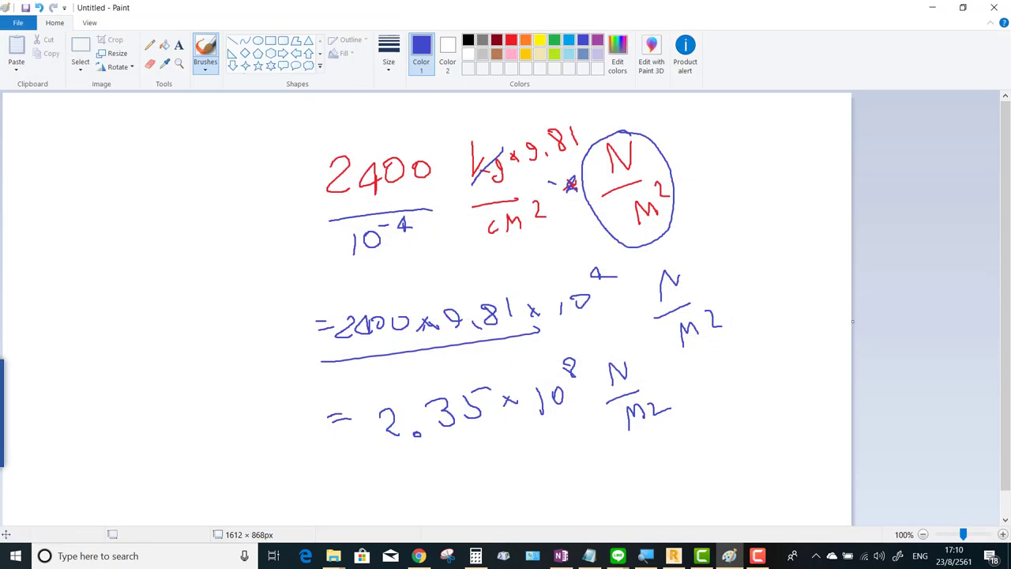
left_click(932, 8)
- Rename row 2's steel grade to RB9 with diameter 9
left_click(672, 195)
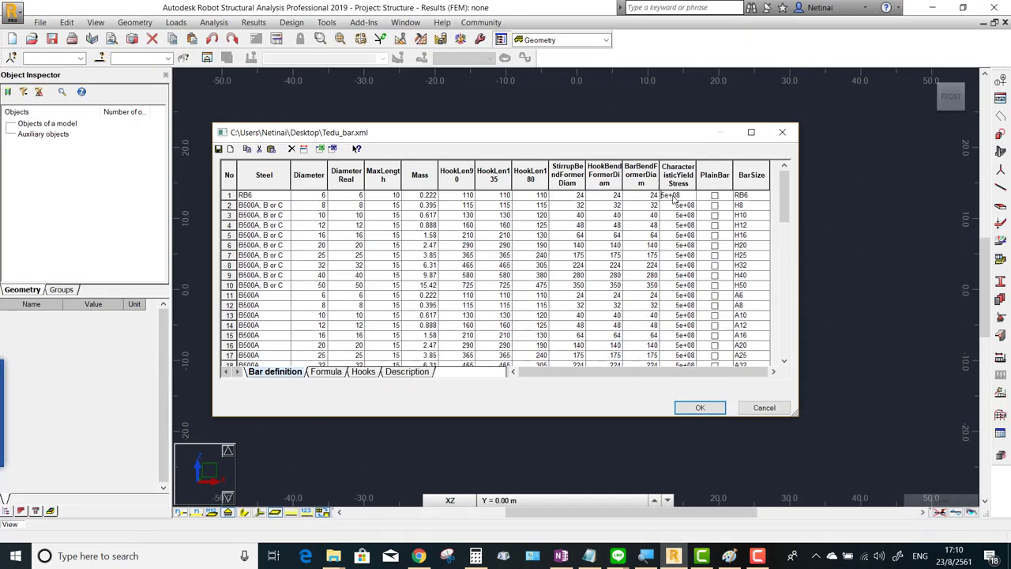
left_click_drag(664, 196, 642, 188)
left_click(273, 212)
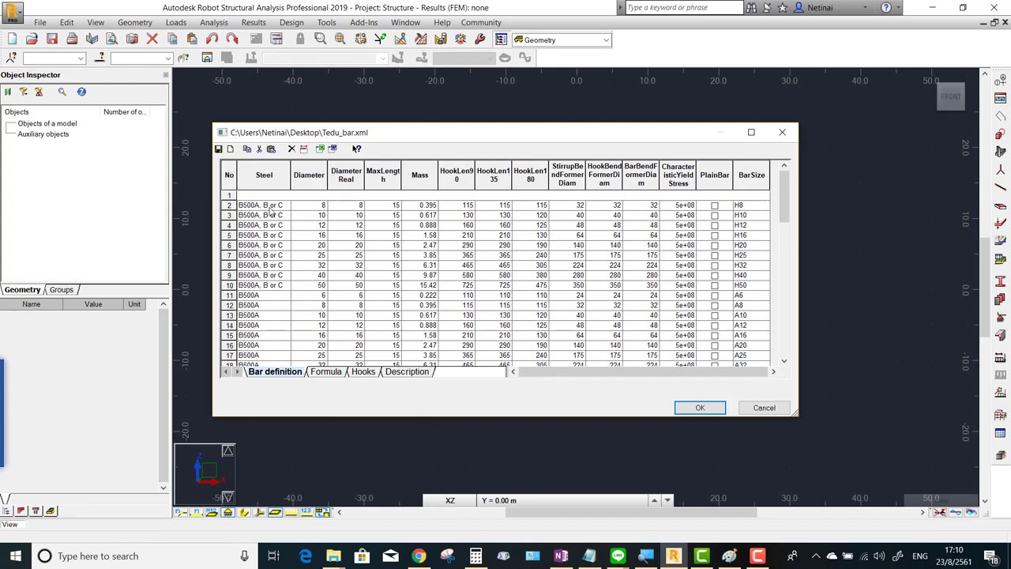
left_click(275, 206)
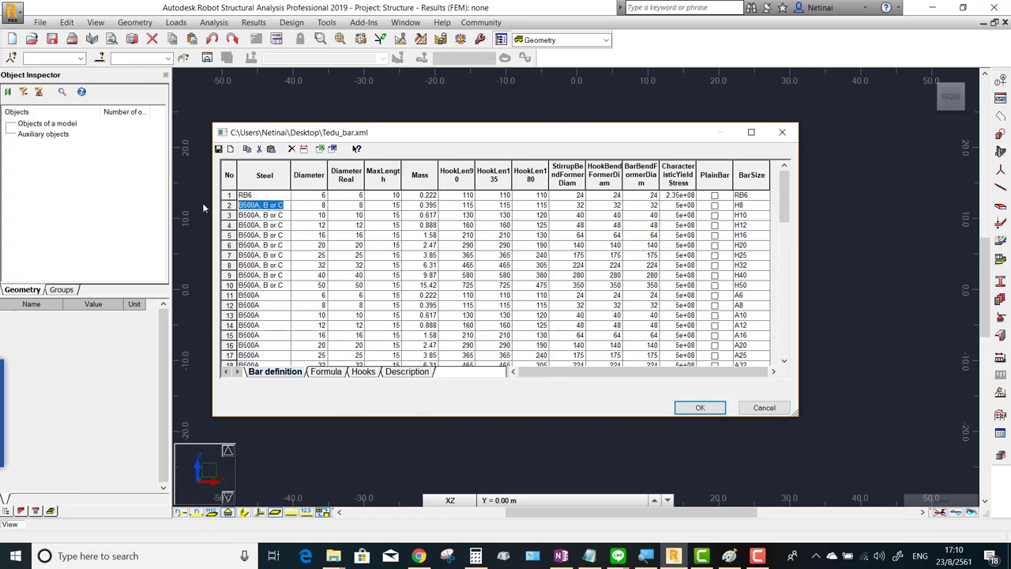
type("RB9")
left_click(319, 205)
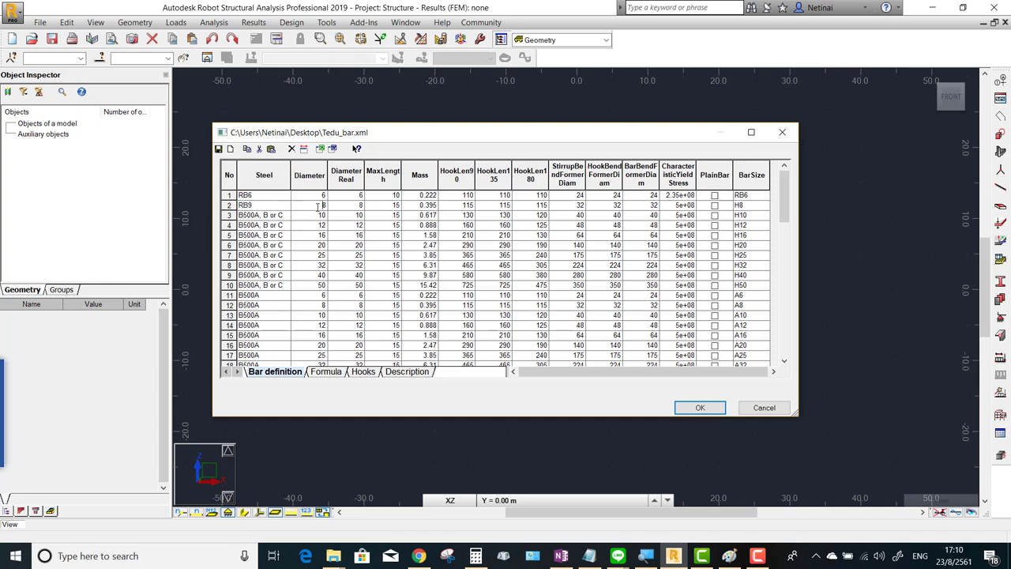
left_click_drag(318, 207, 333, 203)
type("9")
left_click(359, 205)
- Give RB9 real diameter 9, maximum length 10, mass 0.499 and yield stress 2.35e+08
mouse_move(359, 204)
left_mouse_down()
mouse_move(421, 210)
mouse_move(389, 205)
left_mouse_up()
type("9")
left_click(394, 205)
type("10")
left_click(411, 204)
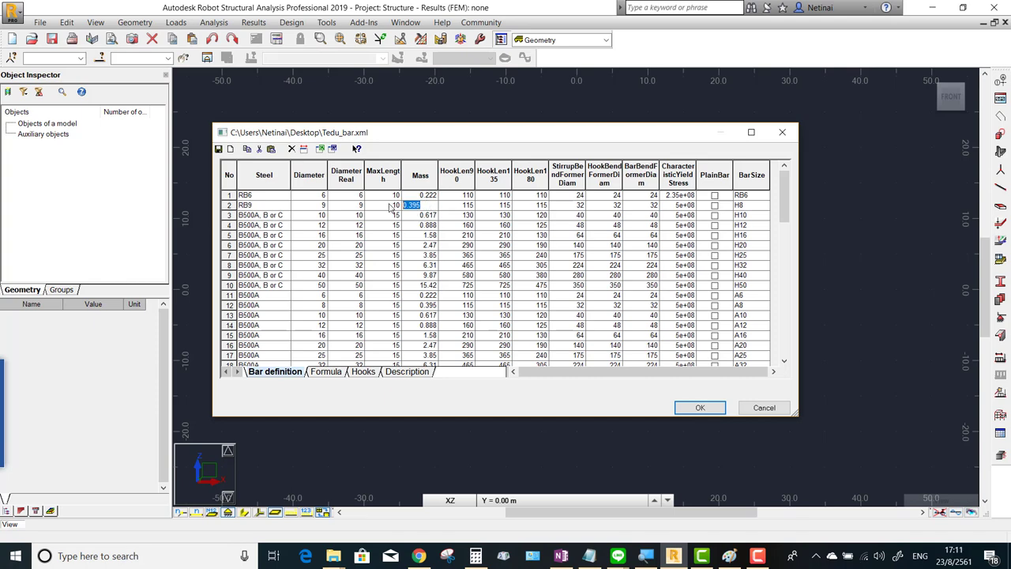
type("0.499")
left_click(468, 206)
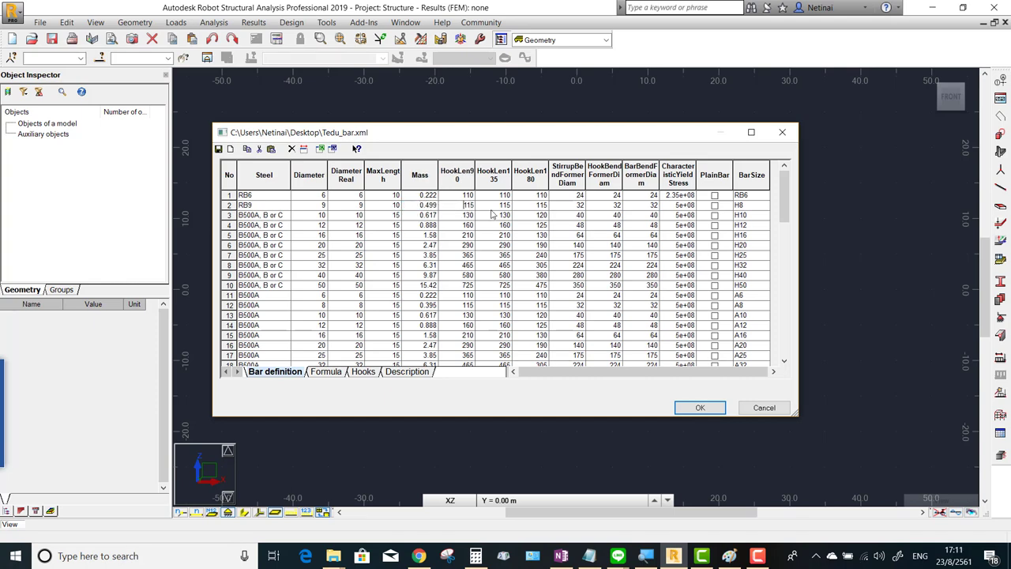
left_click(673, 206)
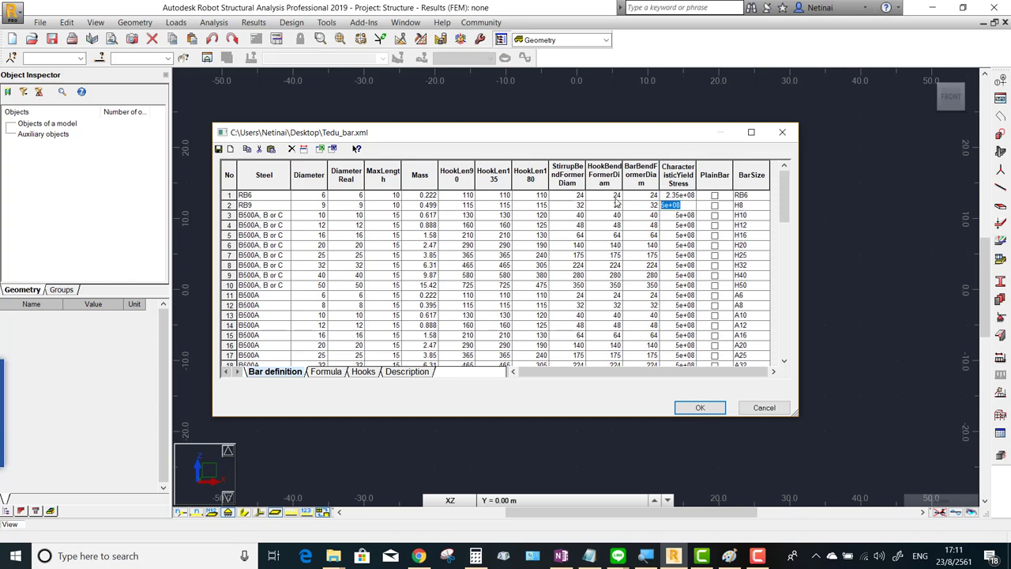
type("2.35")
type("e")
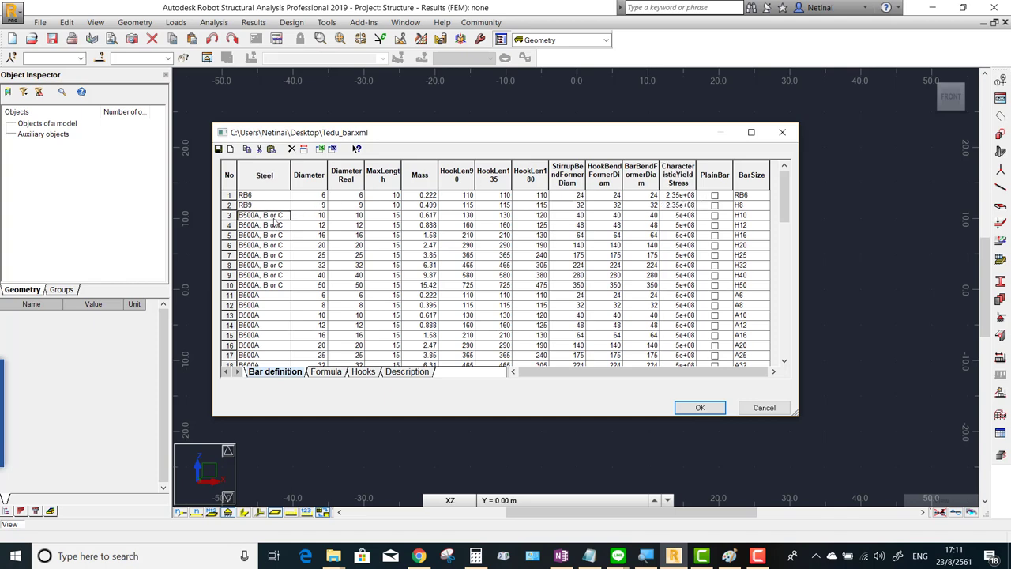
left_click(227, 214)
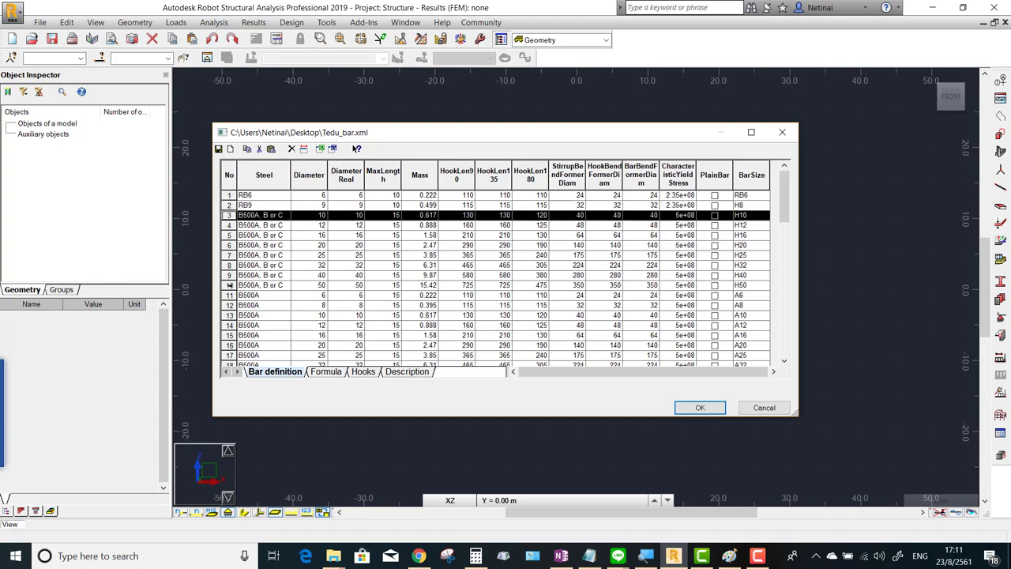
- Delete the B500A B or C rows and the 6, 8 and 10 mm B500A rows
left_click(229, 284, "shift")
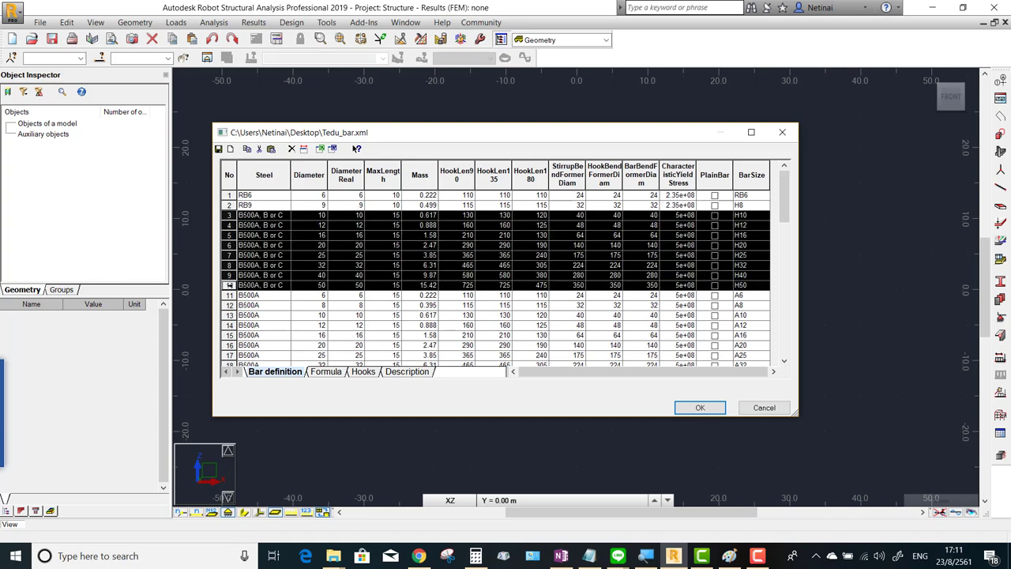
left_click(291, 150)
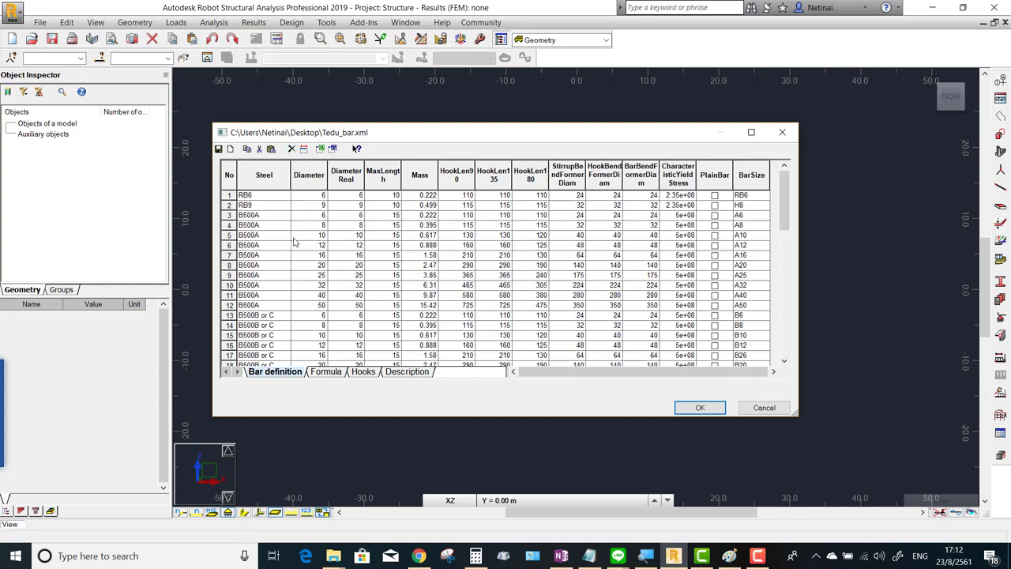
left_click(229, 234)
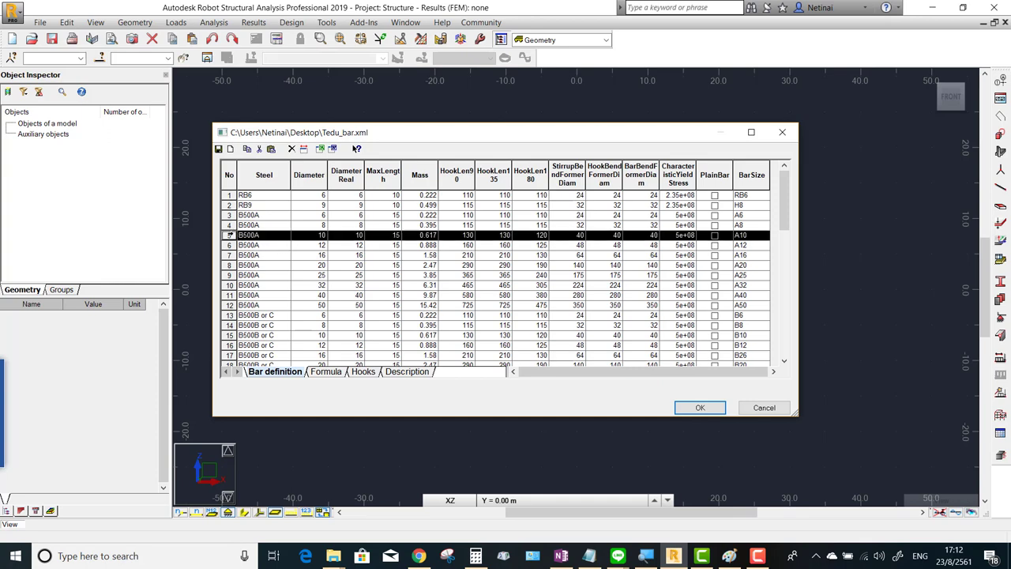
left_click(229, 215, "shift")
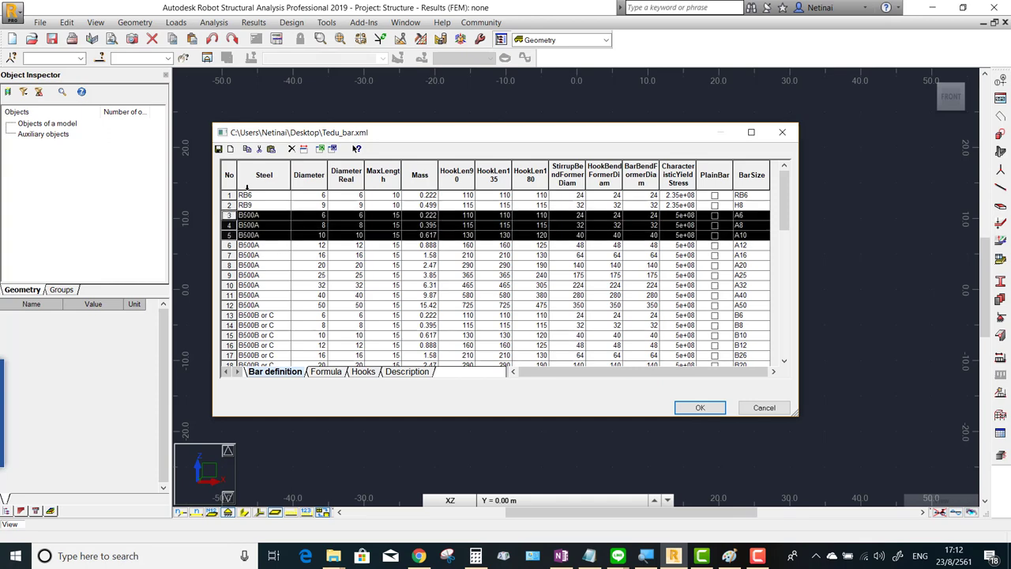
left_click(292, 149)
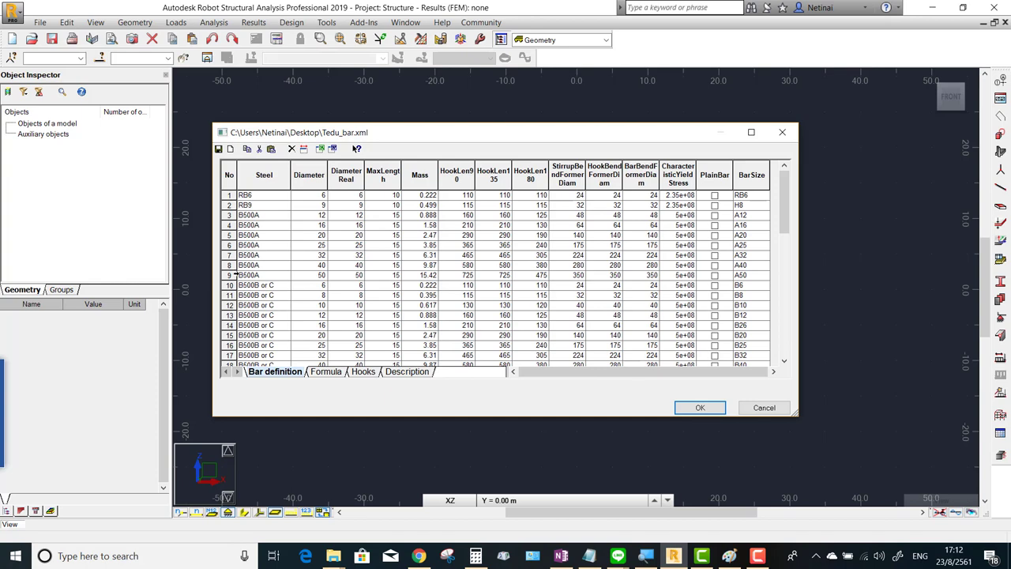
- Delete every row from the 40 mm B500A bar to the end of the table
left_click(230, 265)
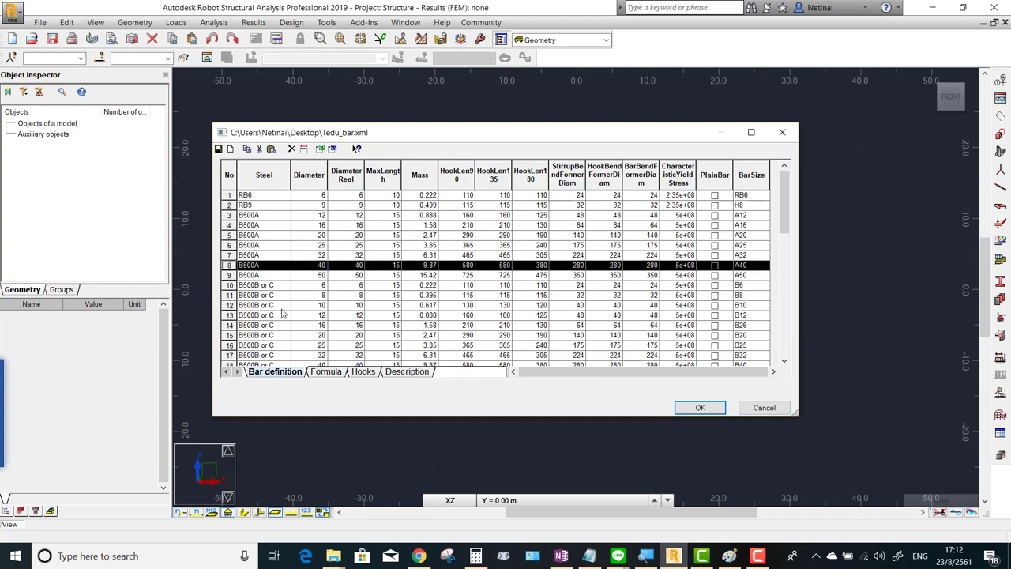
left_click_drag(782, 204, 783, 325)
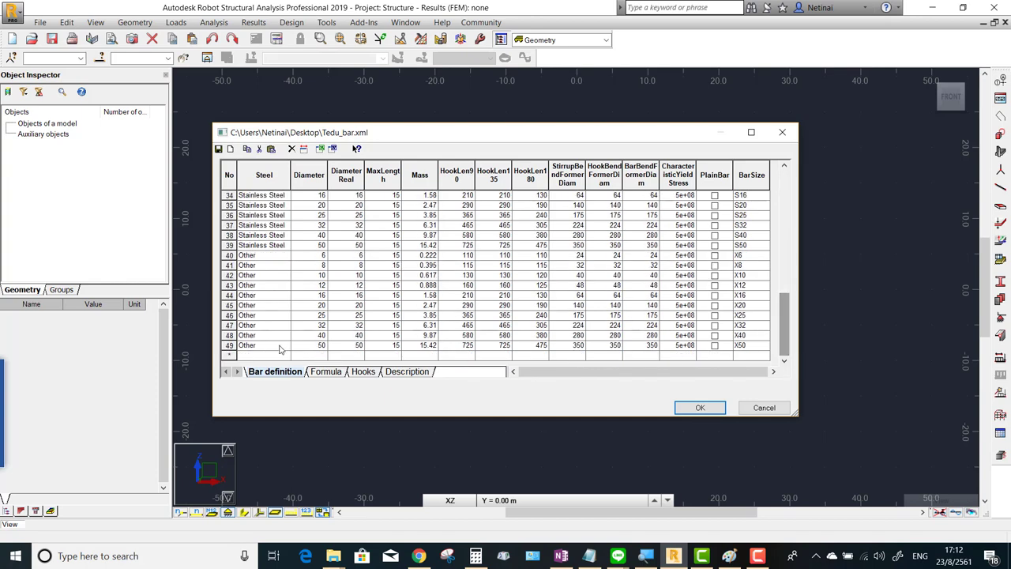
left_click(228, 345, "shift")
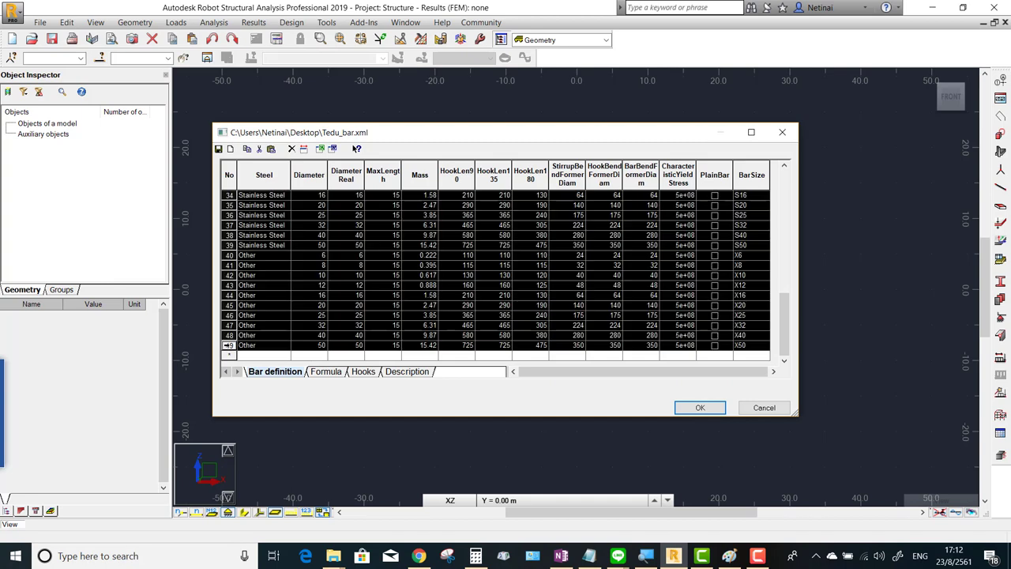
left_click(291, 148)
left_click(323, 216)
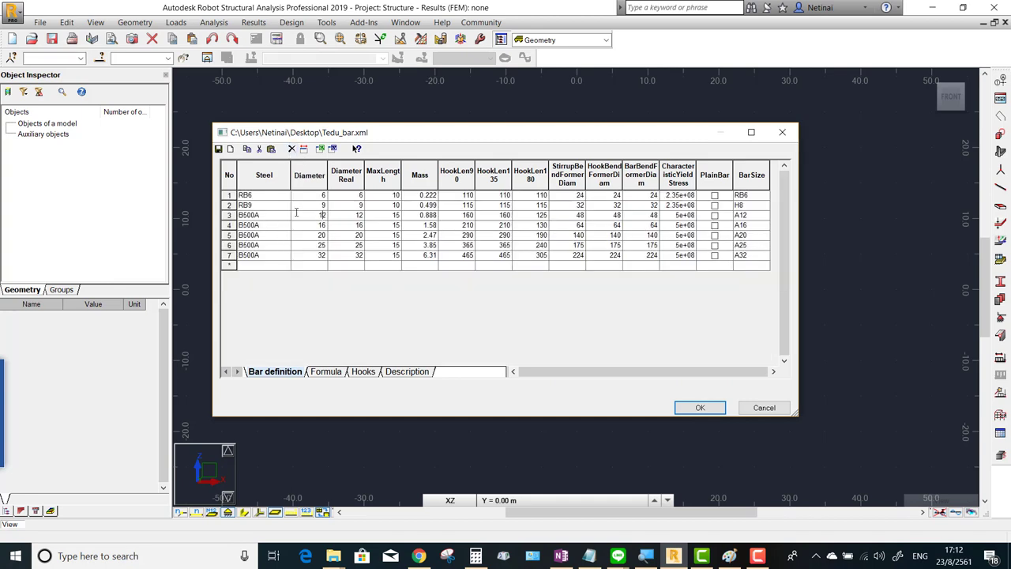
left_click(268, 221)
- Rename the B500A bars' steel to DB12, DB16, DB20, DB25 and DB32
double_click(254, 215)
type("DB12")
double_click(257, 225)
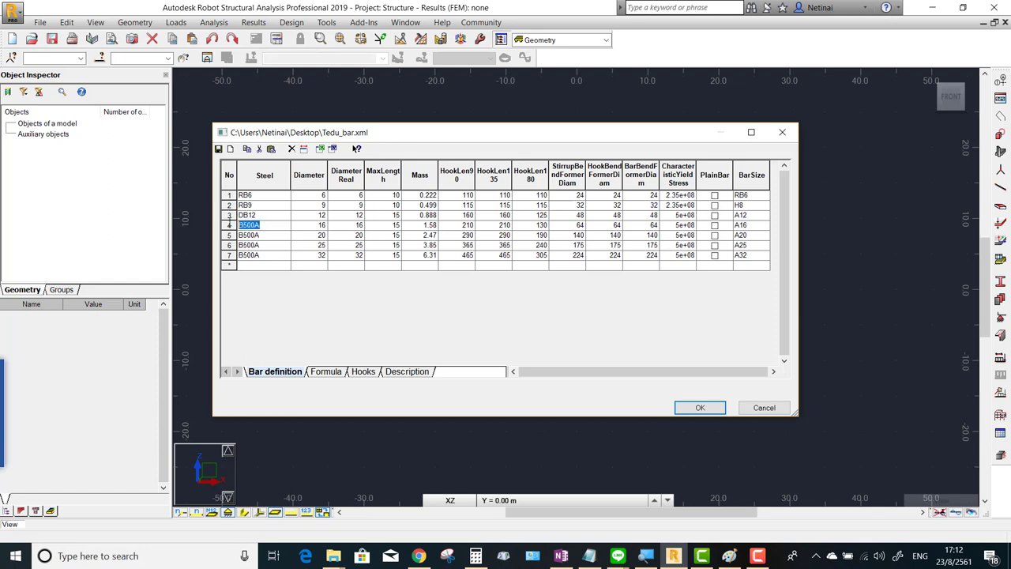
type("DB16")
double_click(257, 235)
type("DB")
key("shift+Home")
type("DB")
left_click(267, 258)
left_click(261, 258)
key("shift+Home")
type("DB")
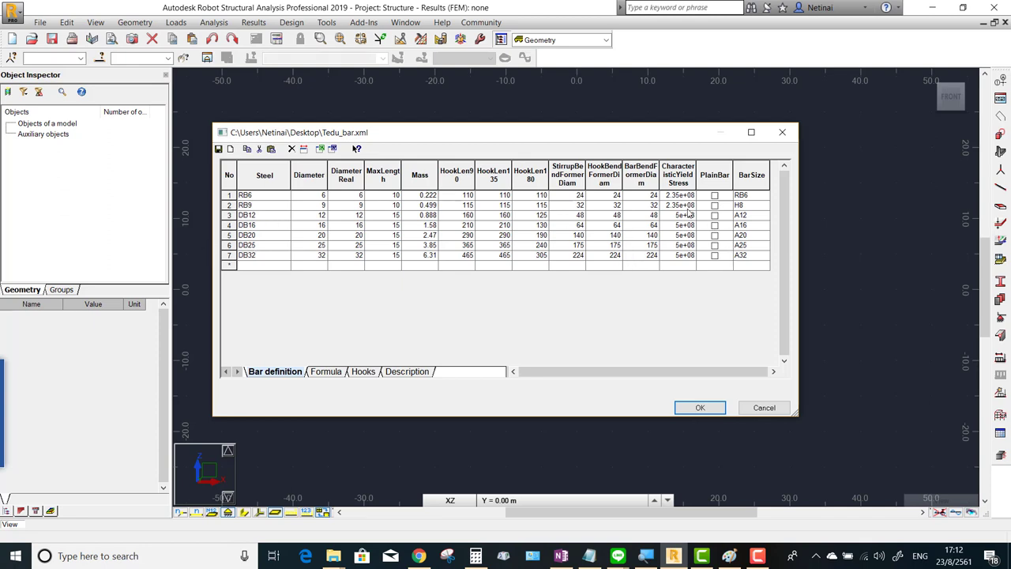
- Bring up the Windows Calculator to work out the yield stress (39,240)
left_click(475, 555)
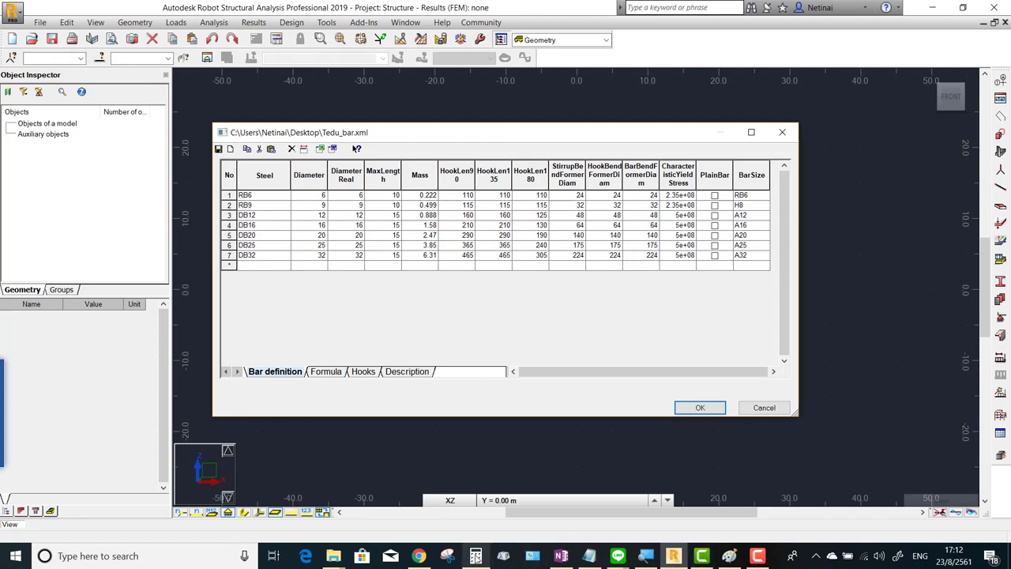
left_click(476, 555)
left_click(475, 555)
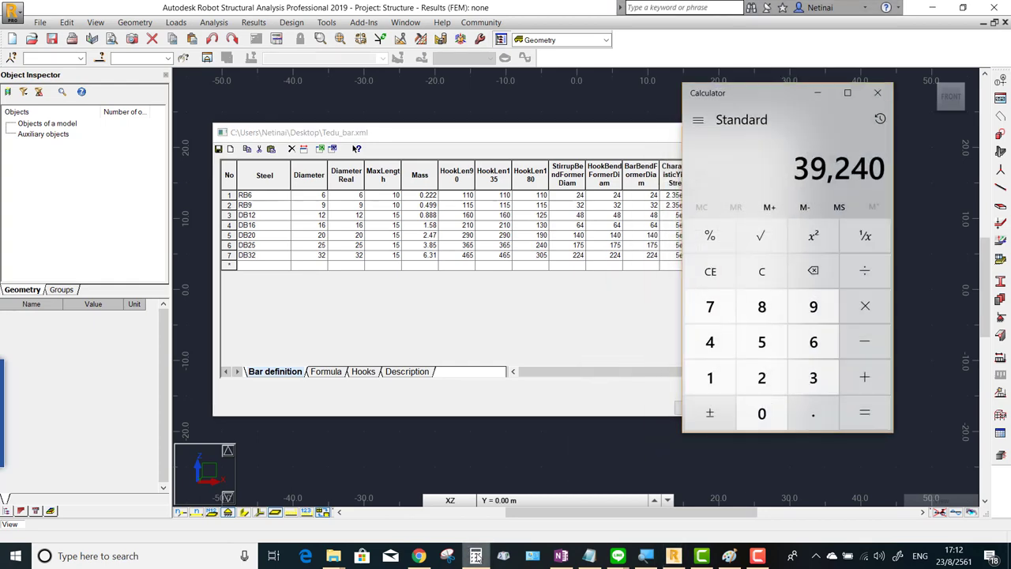
- Change the yield stress of DB12, DB16, DB20, DB25 and DB32 from 5e+08 to 3.92e+08
left_click(475, 555)
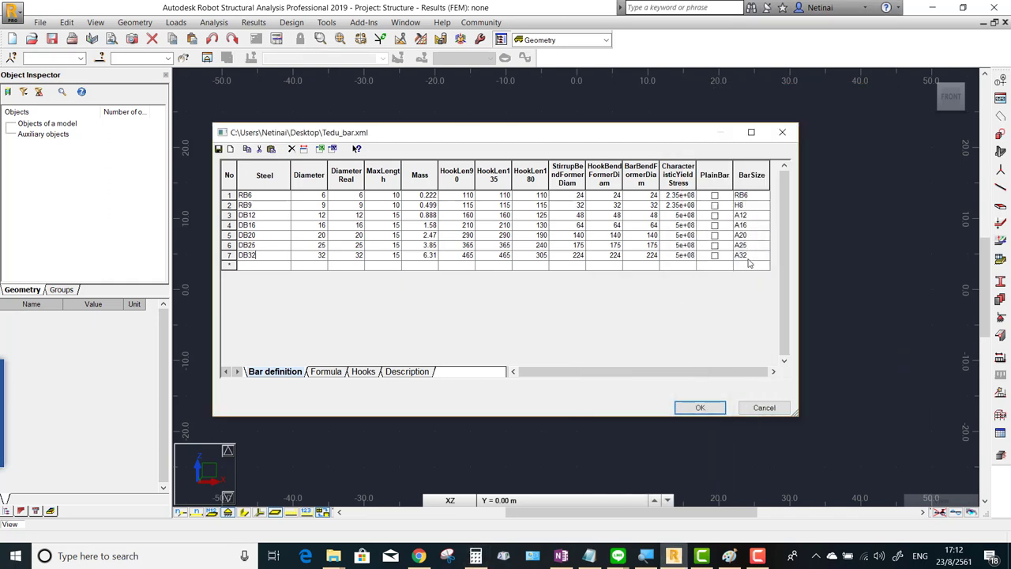
double_click(678, 215)
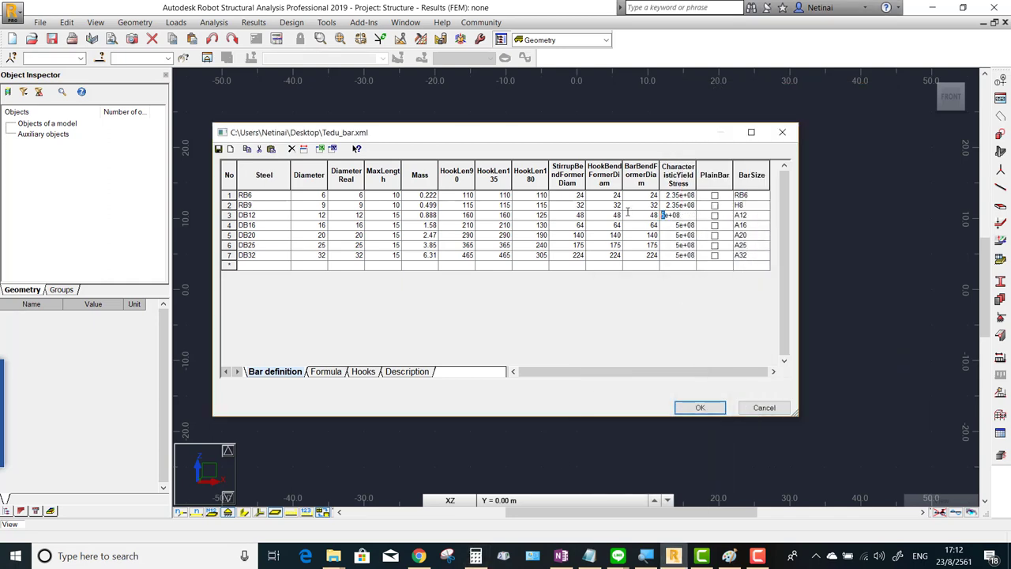
type("3.92")
double_click(671, 226)
type("92")
double_click(665, 235)
type("2")
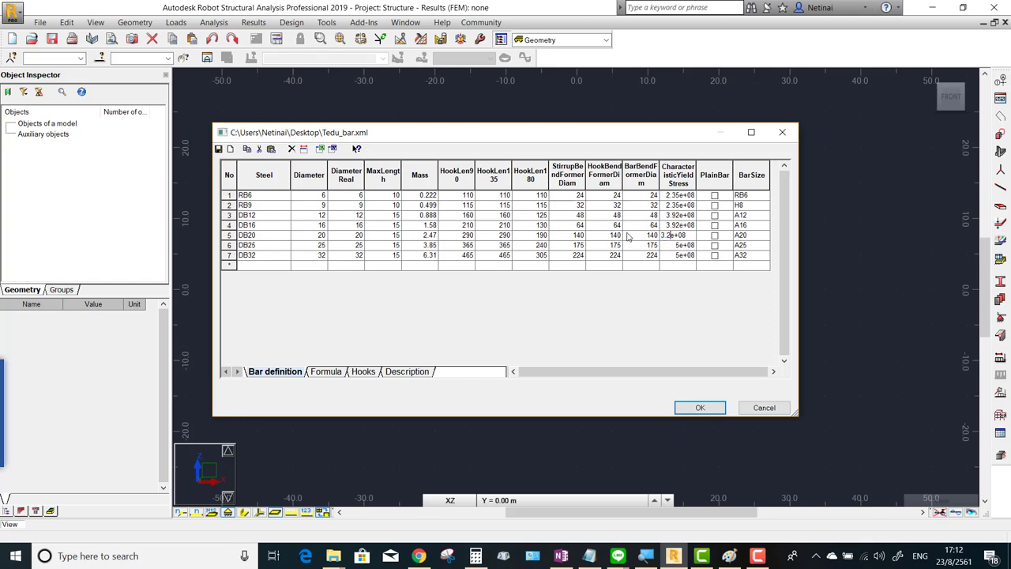
type("9")
double_click(676, 248)
left_click_drag(662, 245, 670, 245)
type(".92")
left_click(664, 255)
left_click_drag(665, 254, 642, 254)
- Finish DB32's 3.92e+08 yield stress and label bar sizes RB6 and DB12
type(".92")
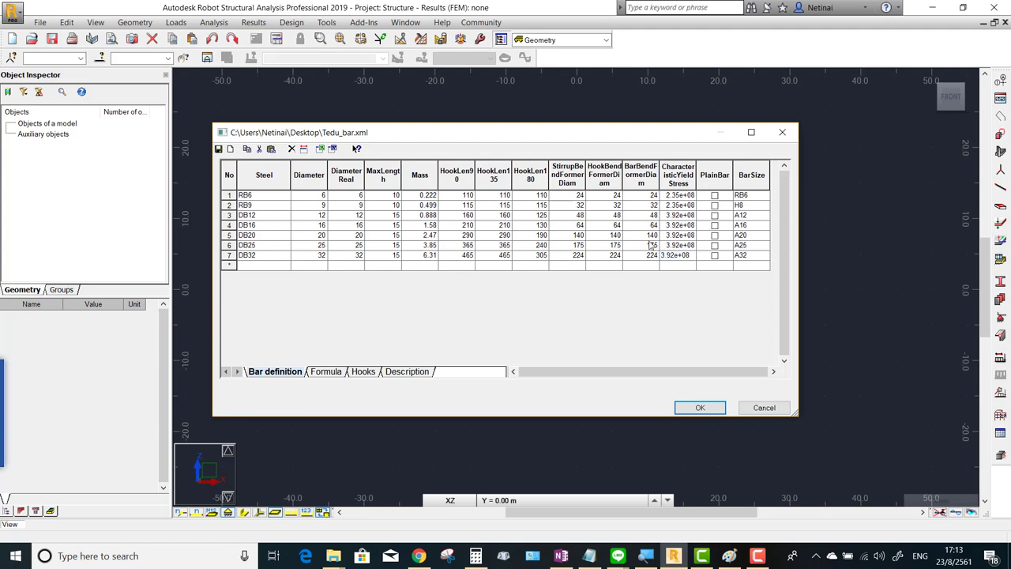
left_click(681, 245)
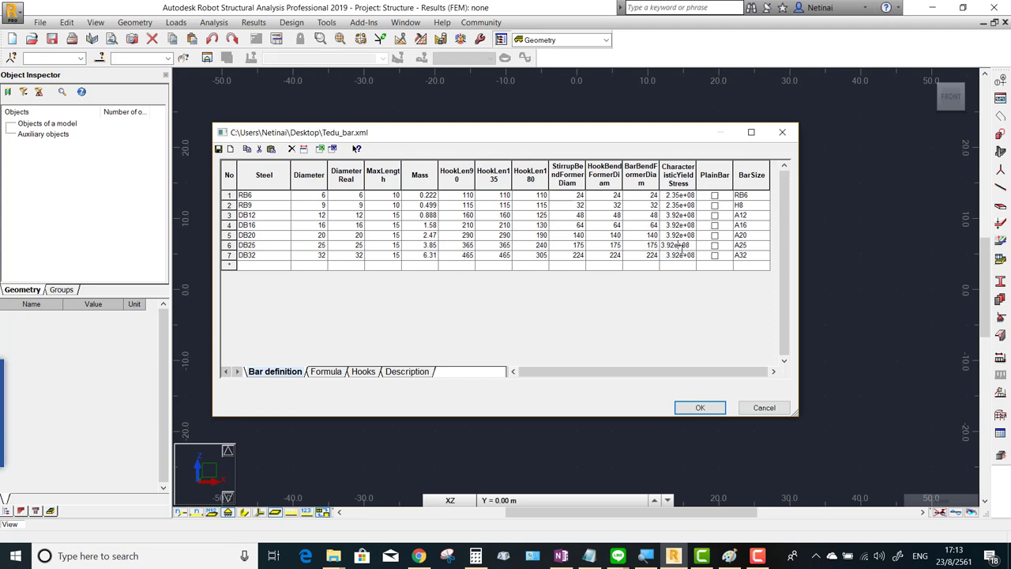
left_click(740, 206)
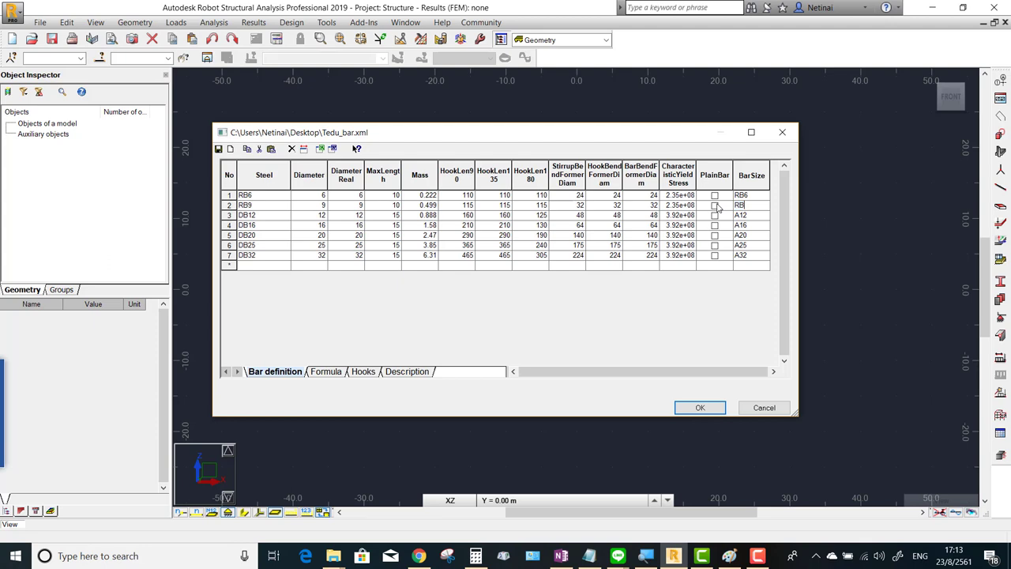
left_click(758, 221)
left_click(738, 217)
type("DB")
- Label bar sizes DB16, DB20 and DB25, and mark RB6 and RB9 as plain bars
left_click(742, 226)
type("DB")
left_click(737, 234)
type("DB")
left_click(752, 245)
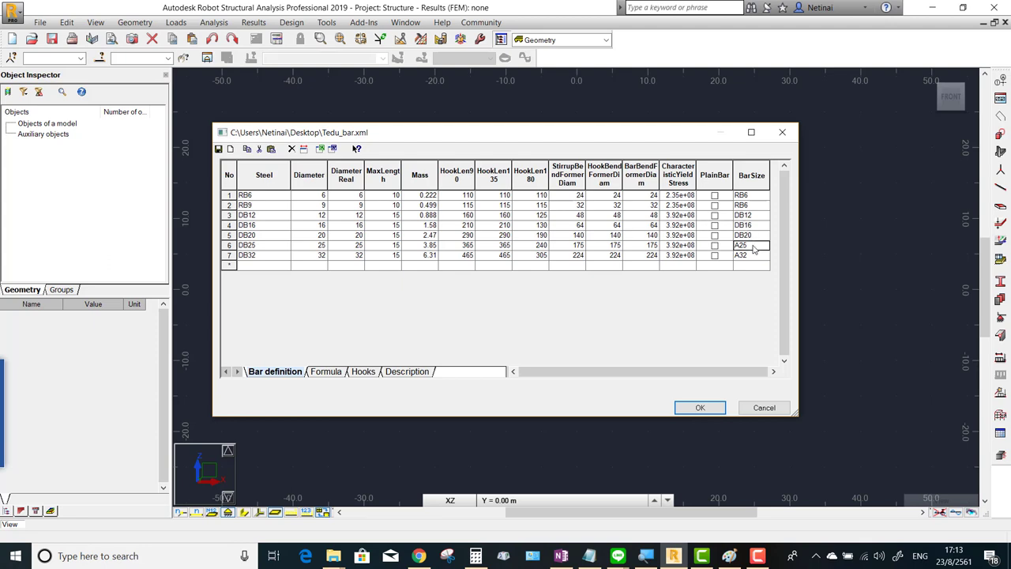
left_click_drag(750, 247, 733, 246)
type("DB")
left_click(714, 206)
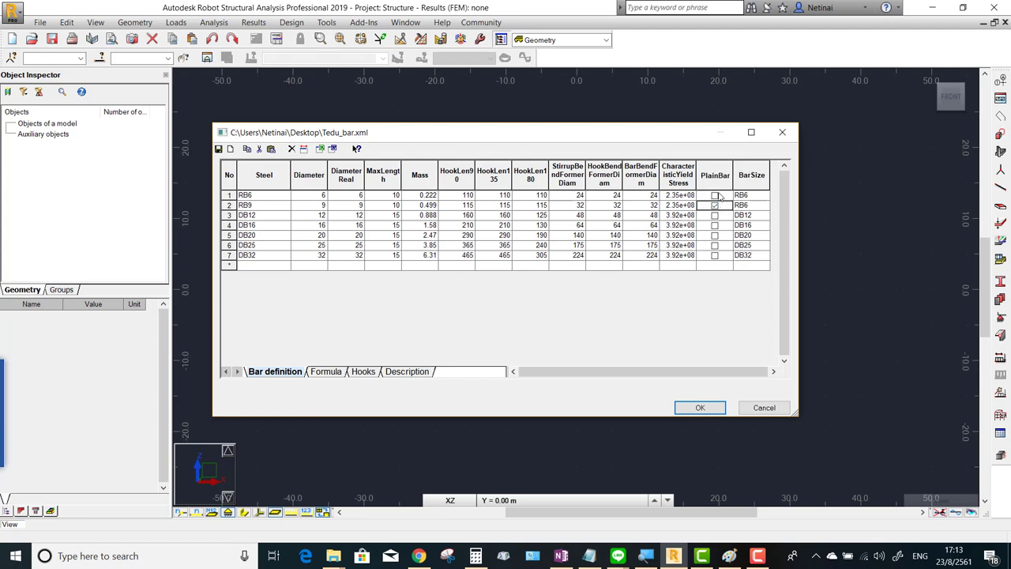
left_click(715, 195)
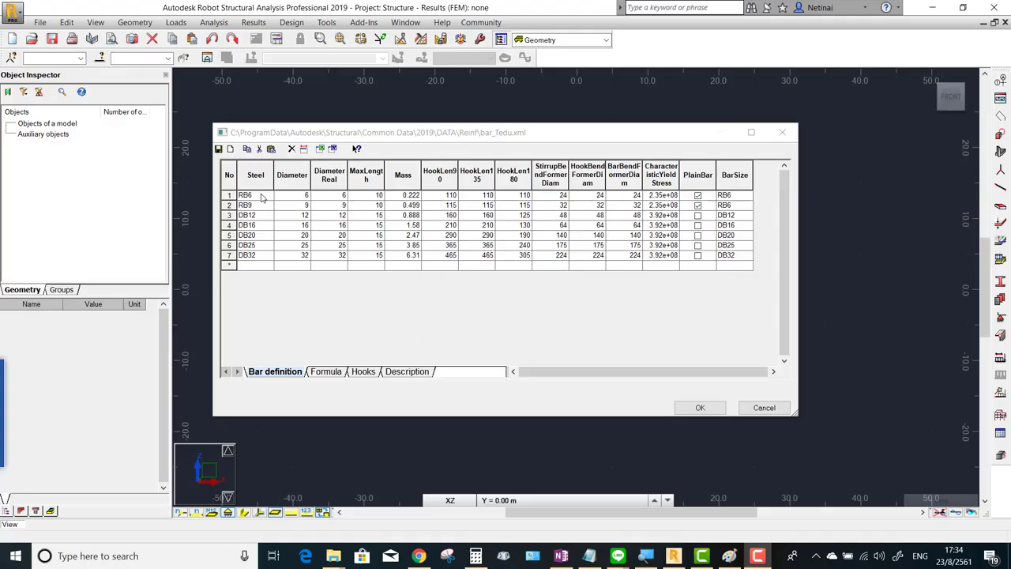
- Save the bar table to the Desktop as bar_Tedu.xml and close the table with OK
left_click(230, 150)
left_click(231, 150)
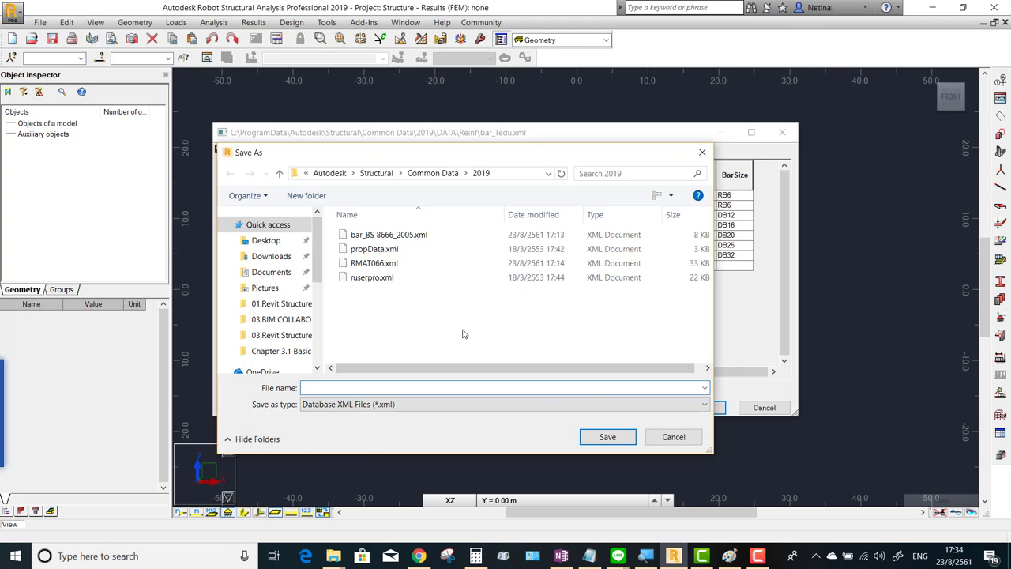
left_click(265, 240)
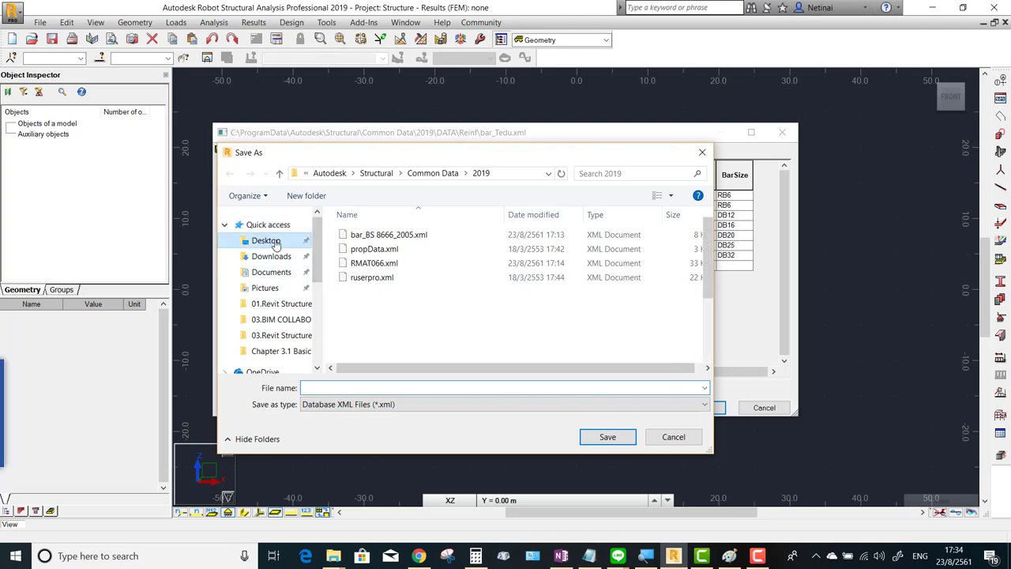
left_click(341, 388)
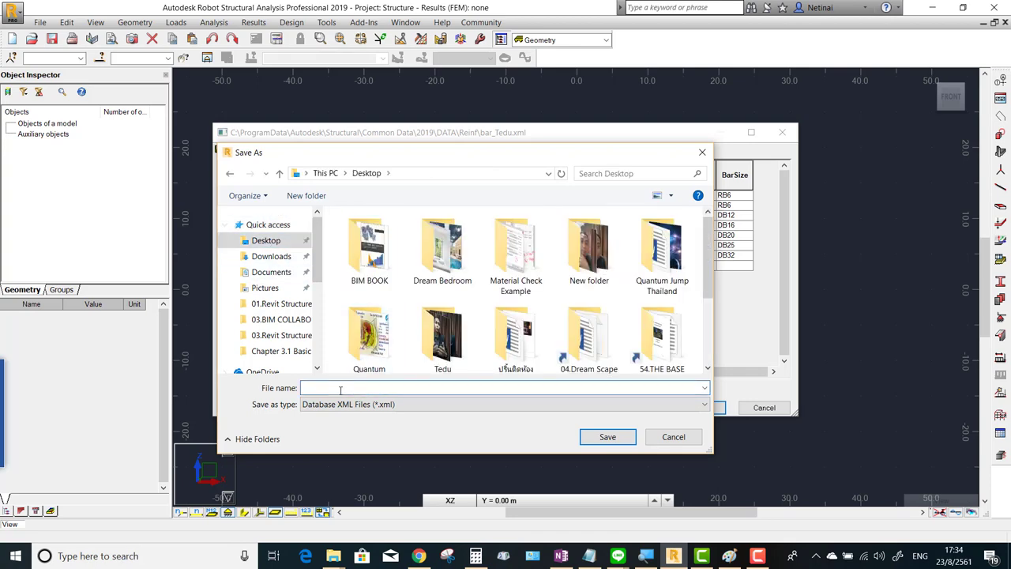
type("bar_Tedu")
left_click(606, 437)
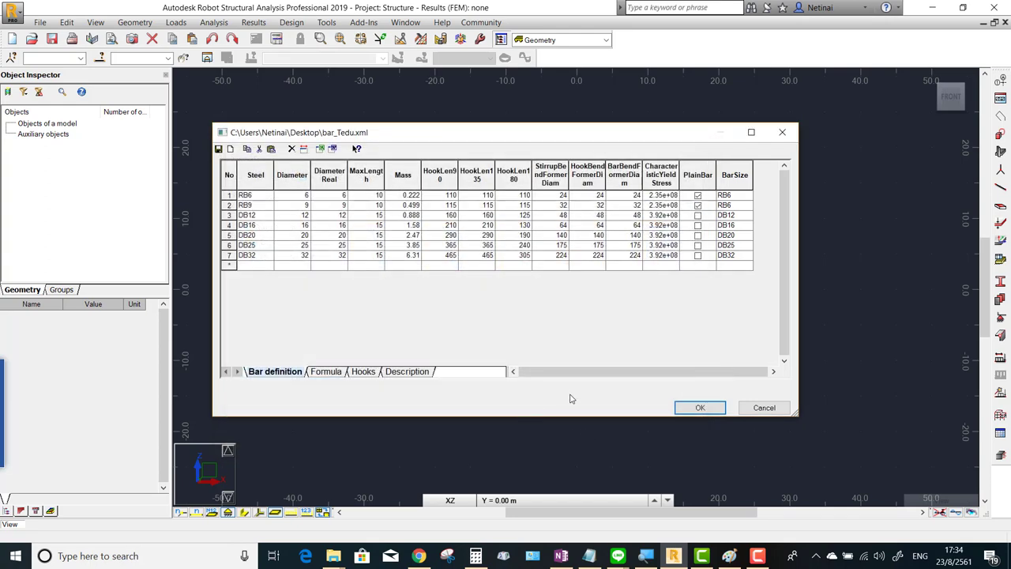
left_click(702, 407)
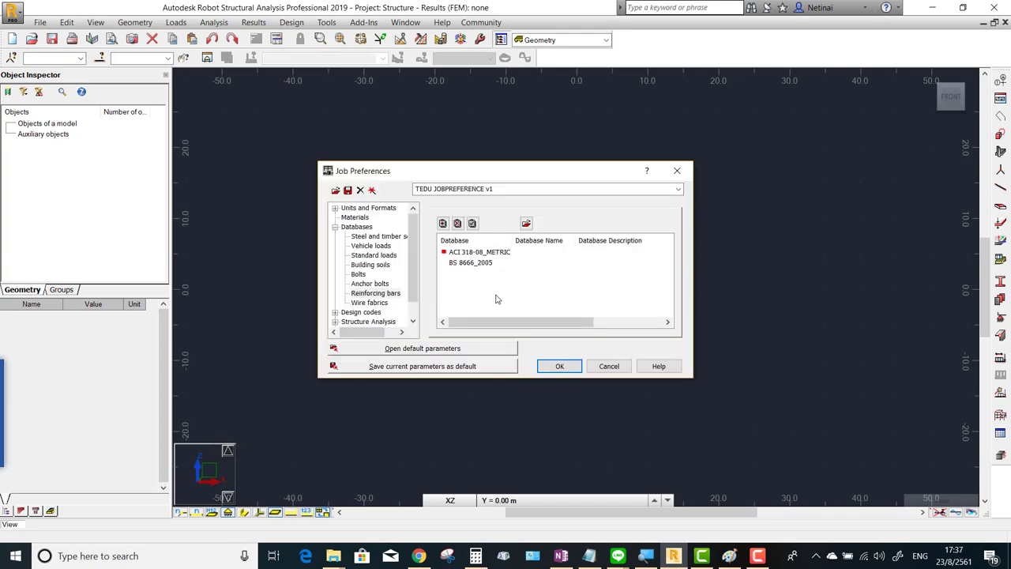
left_click(332, 555)
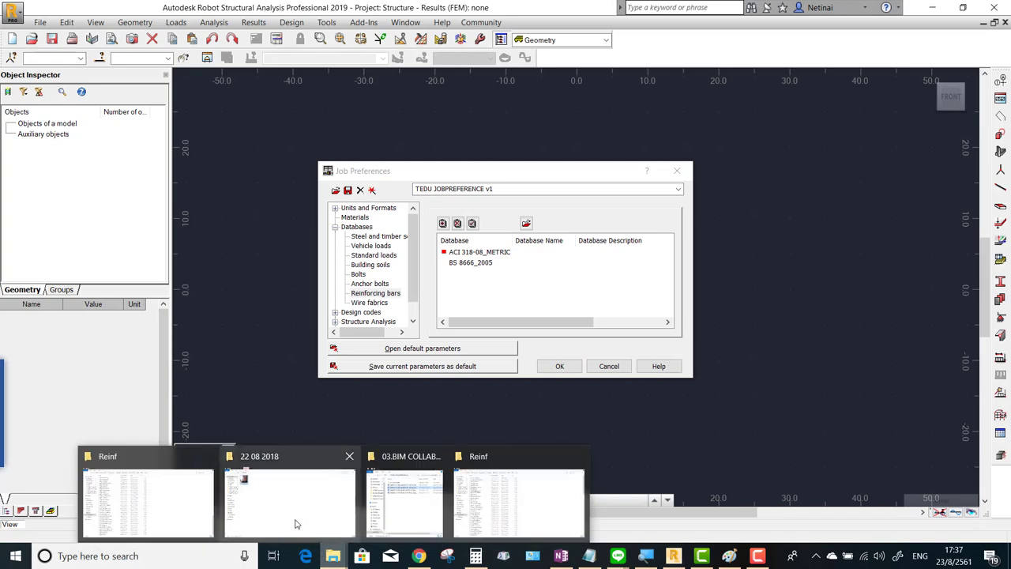
- Cut bar_Tedu.xml from the Desktop in File Explorer
left_click(215, 508)
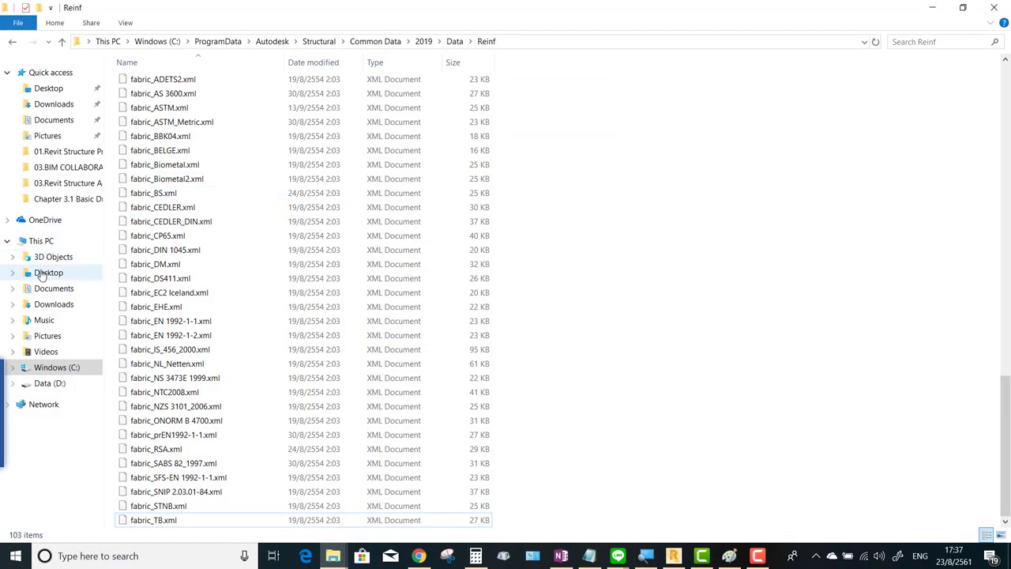
left_click(48, 272)
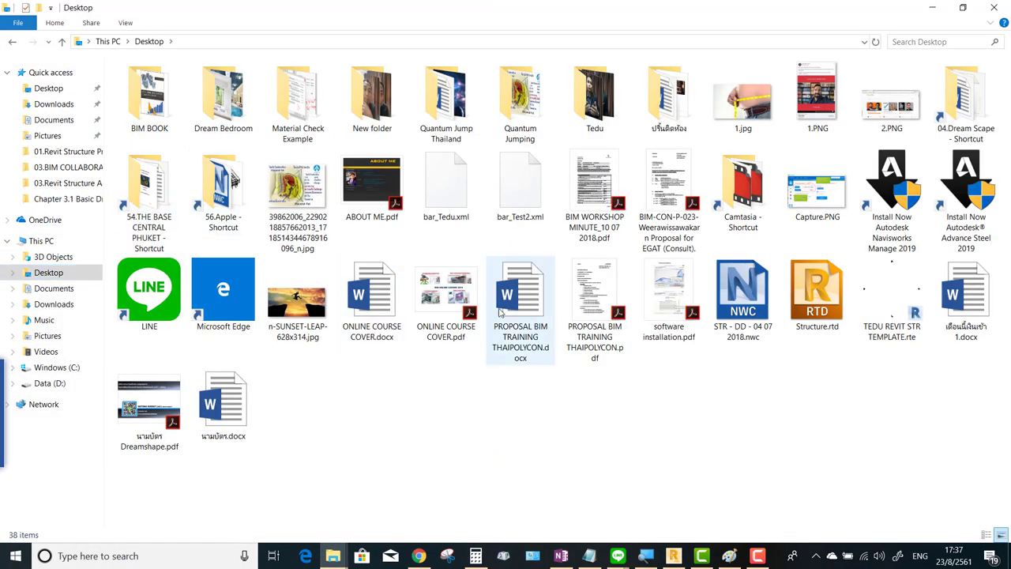
left_click(452, 195)
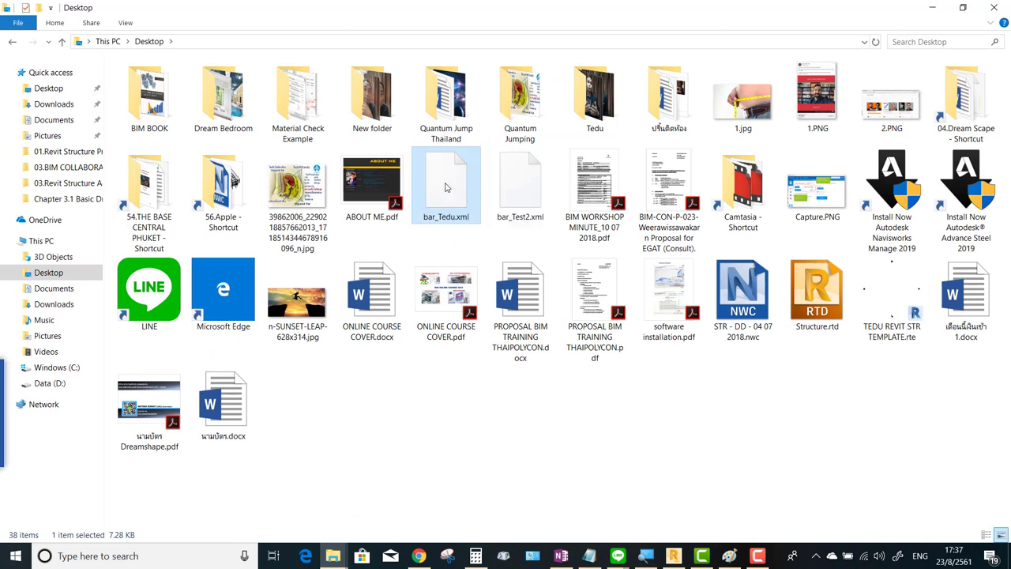
right_click(446, 188)
left_click(478, 385)
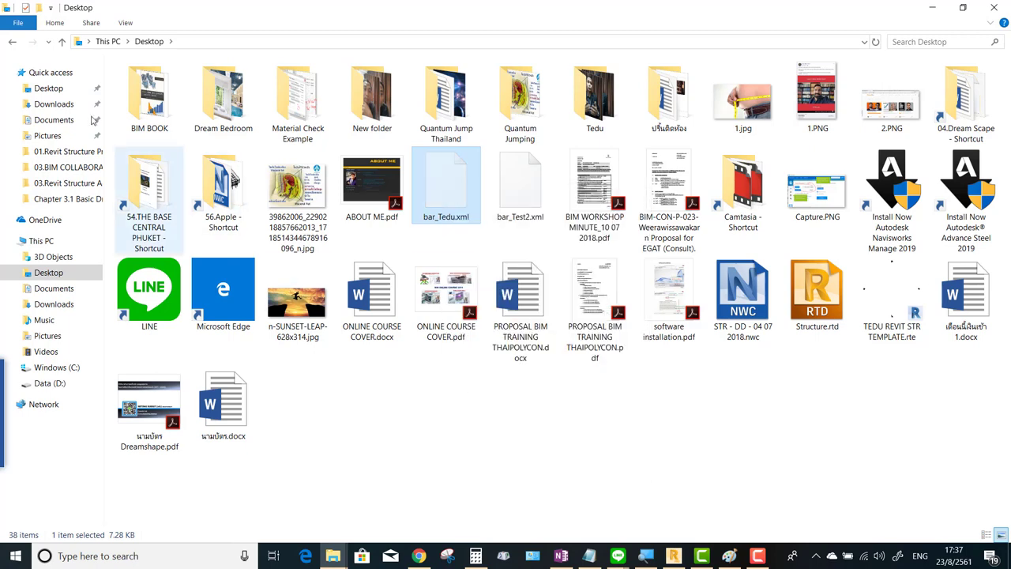
- Browse to C:\ProgramData\Autodesk\Structural\Common Data\2019\Data\Reinf
left_click(55, 367)
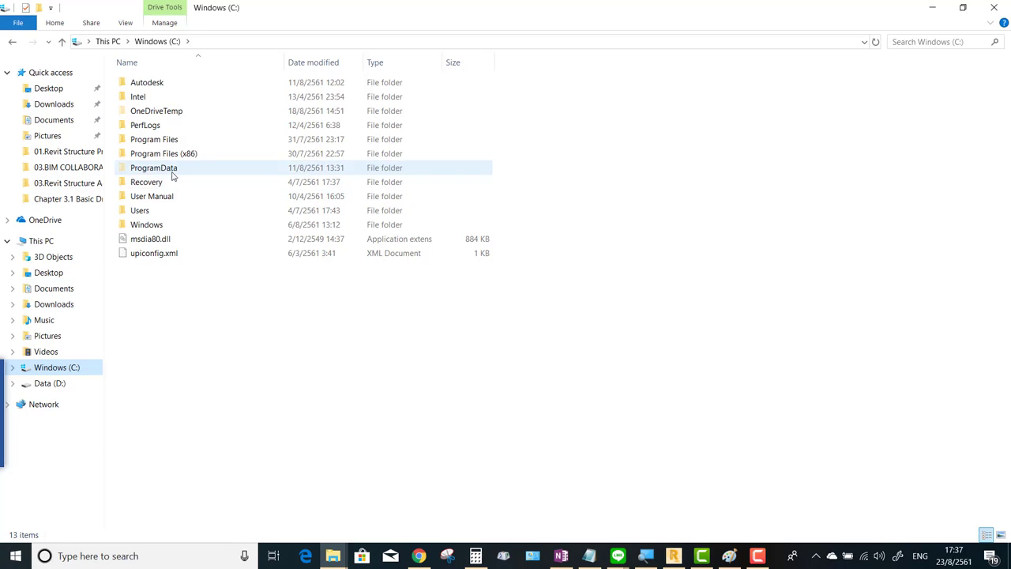
left_click(125, 23)
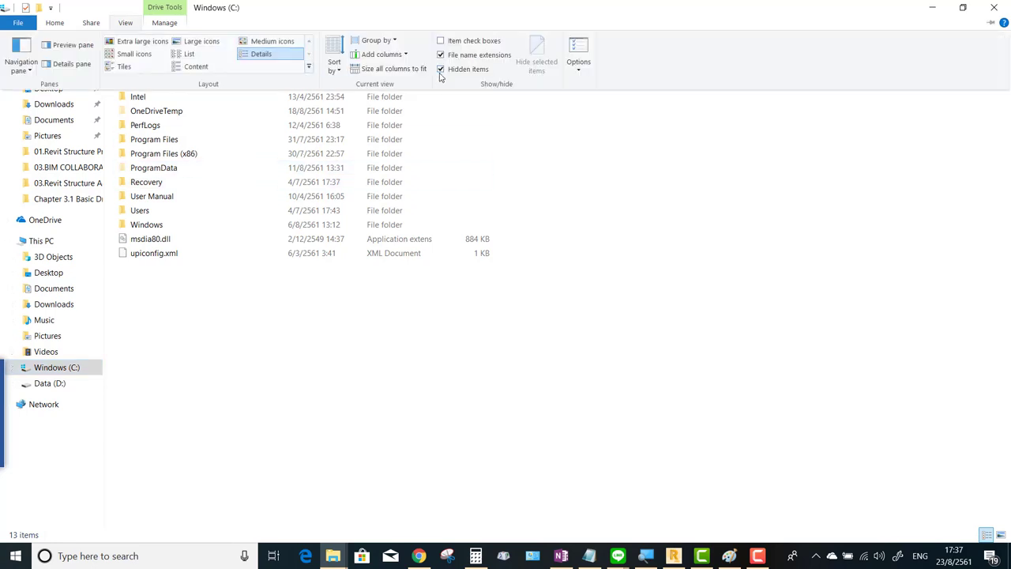
key("Escape")
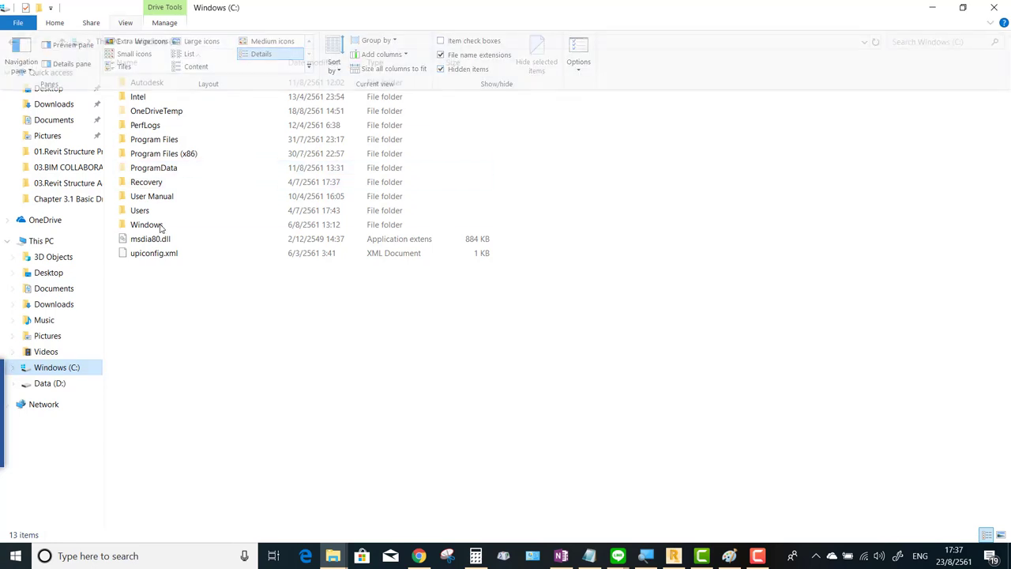
double_click(159, 170)
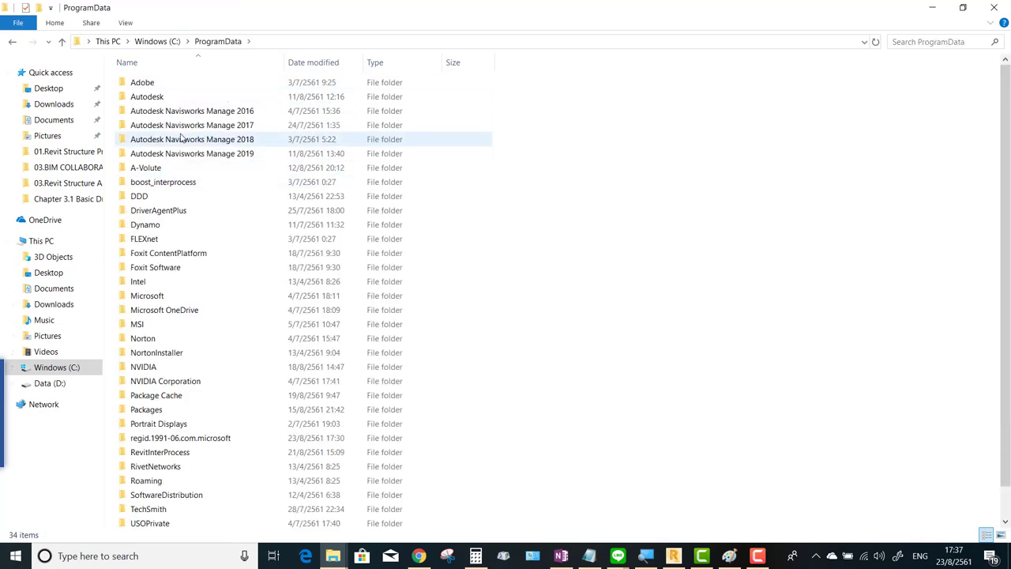
double_click(161, 96)
scroll(180, 316, "down", 5)
scroll(163, 403, "down", 1)
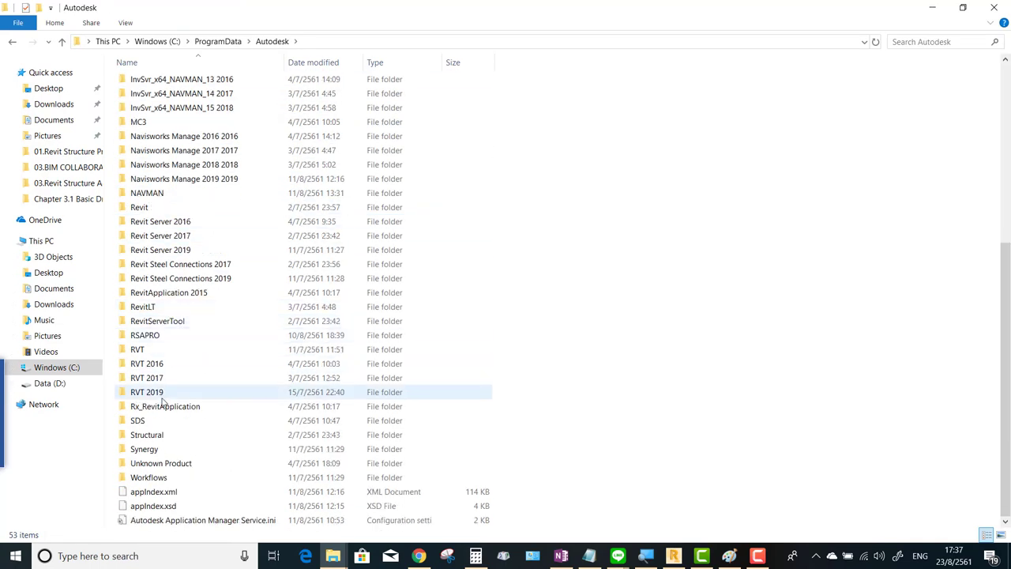
double_click(164, 394)
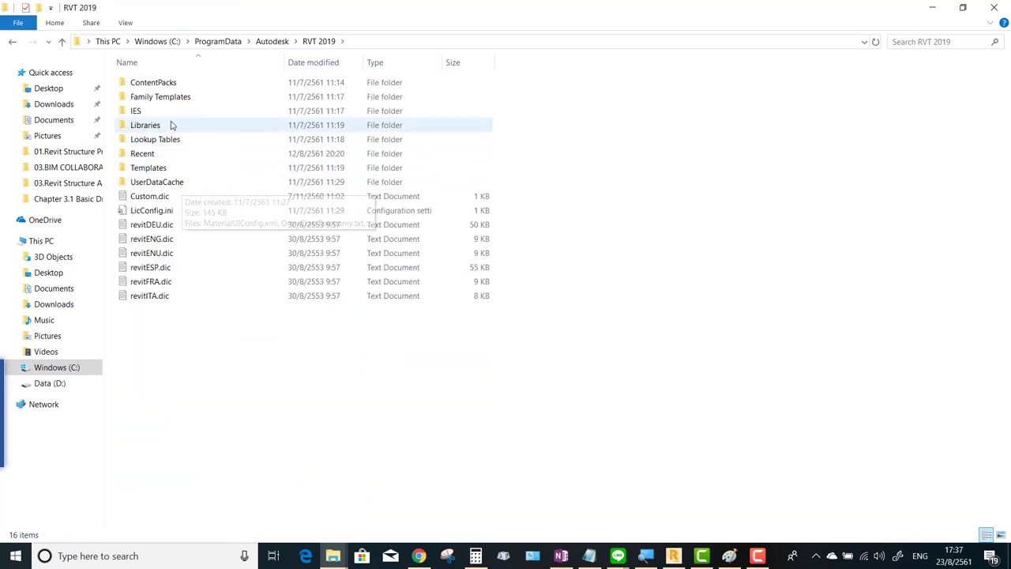
left_click(271, 41)
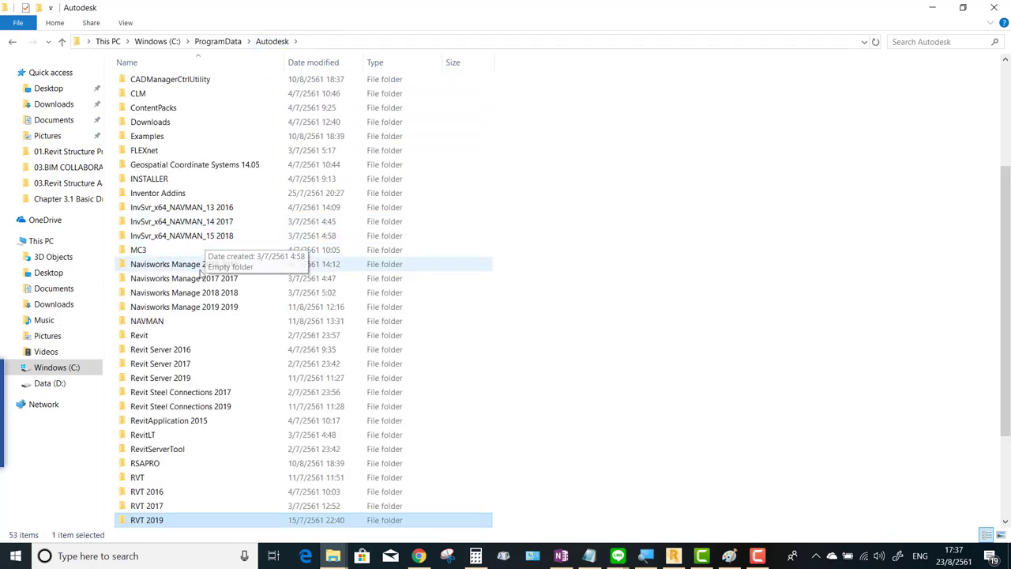
double_click(194, 436)
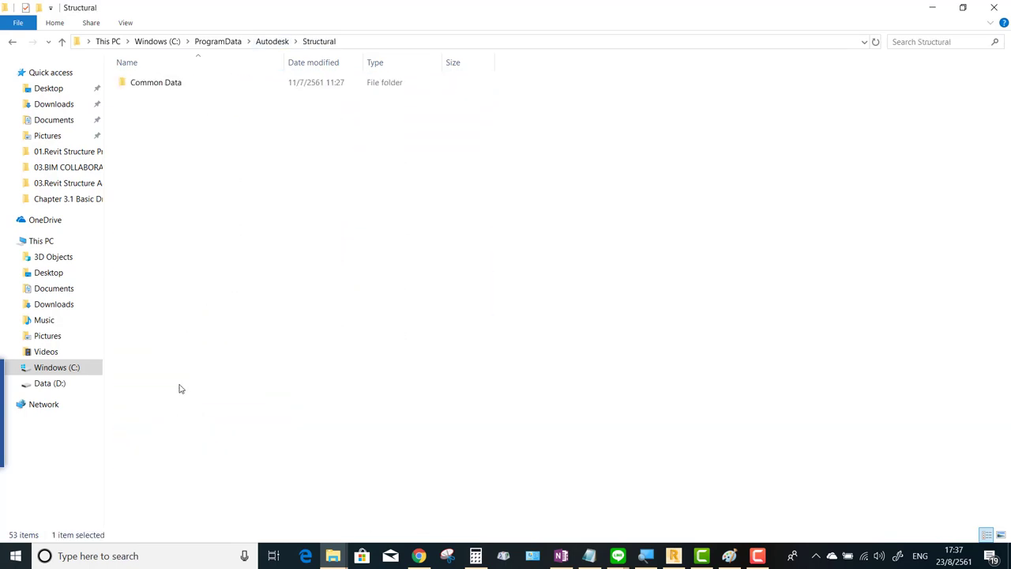
double_click(177, 86)
double_click(158, 111)
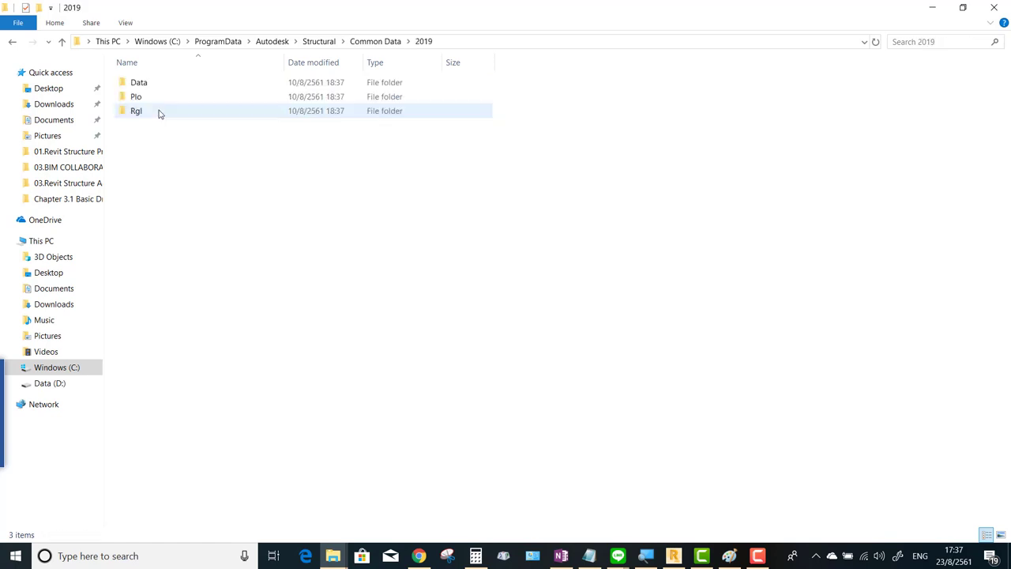
double_click(162, 84)
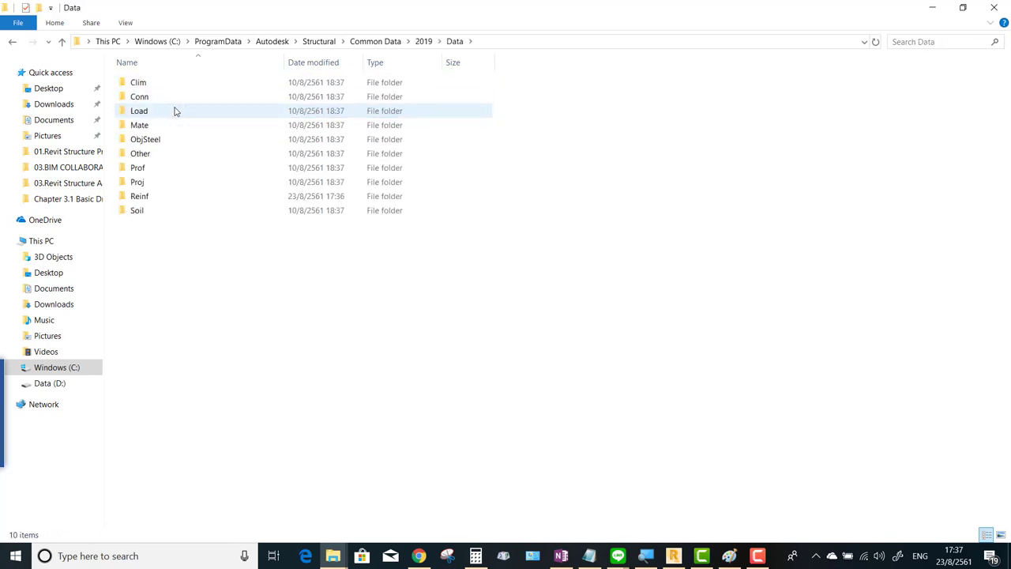
double_click(155, 202)
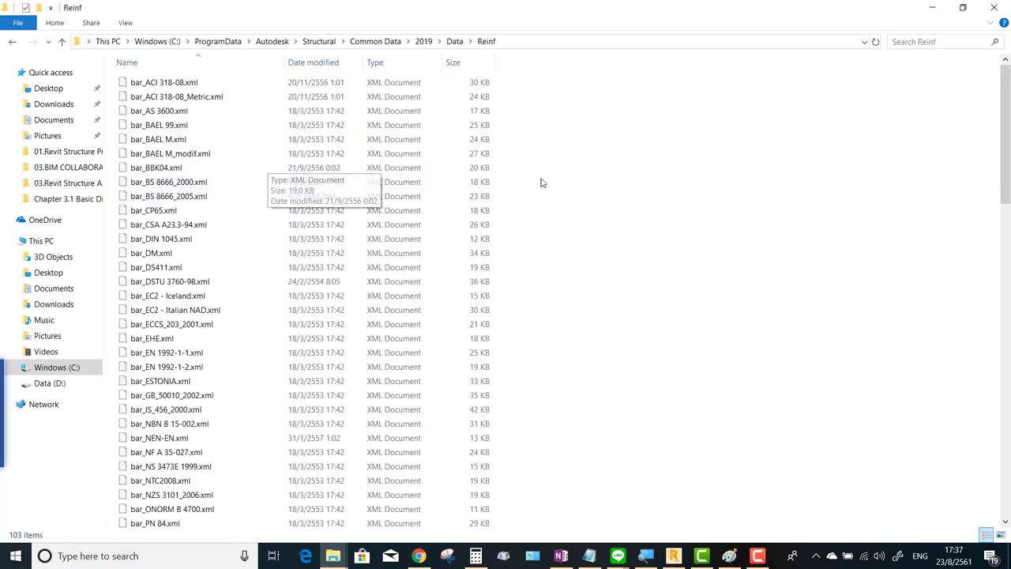
- Paste bar_Tedu.xml into the Reinf folder, replacing the existing file
right_click(566, 161)
left_click(597, 253)
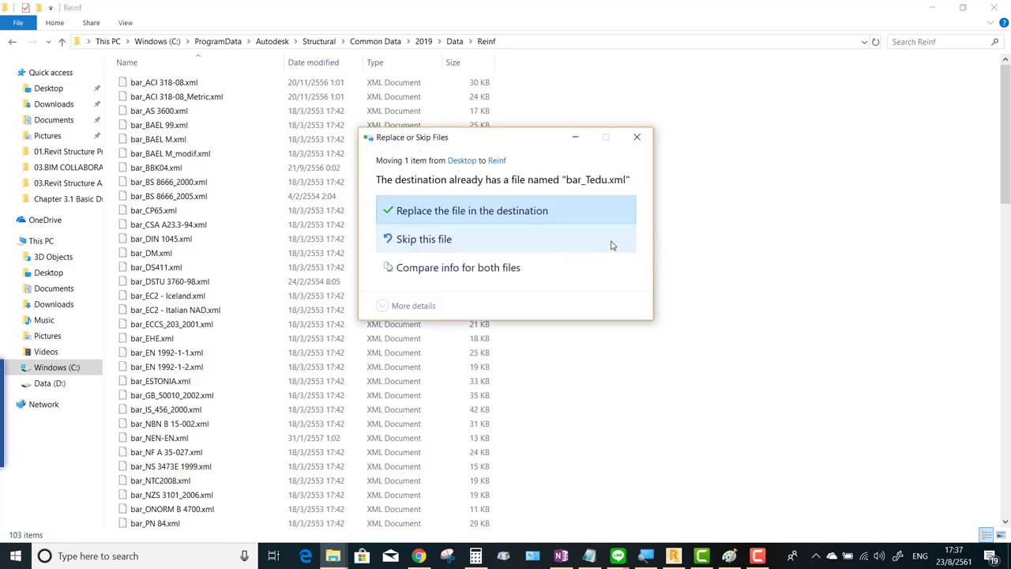
left_click(525, 207)
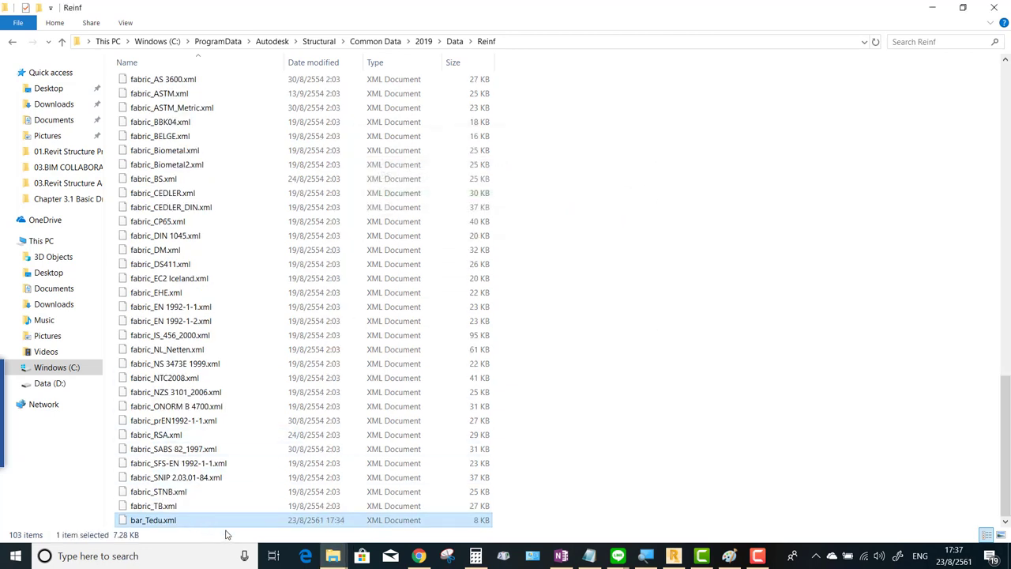
left_click(931, 10)
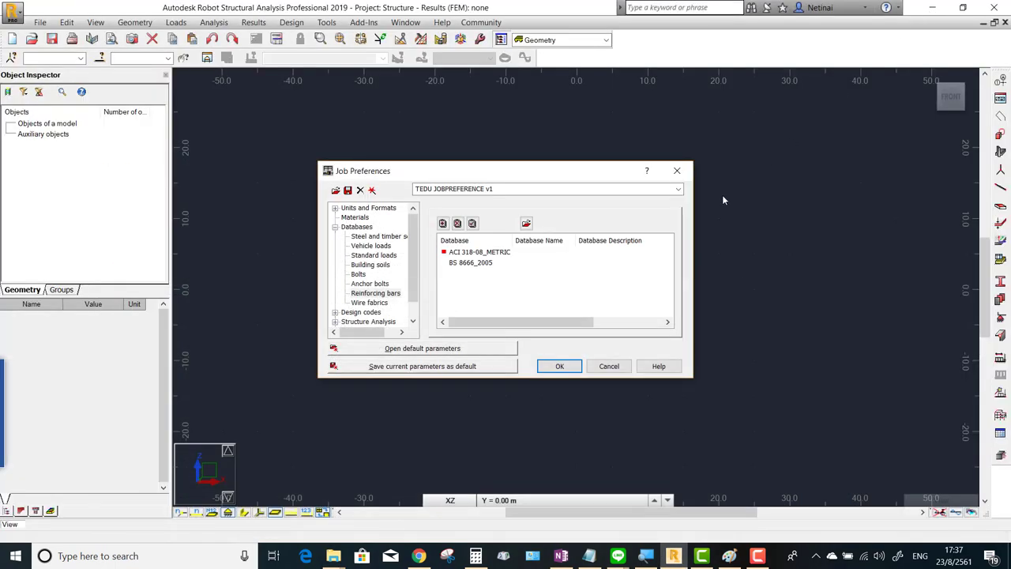
- Add the TEDU database to the reinforcing-bar list and make it current
left_click(443, 224)
left_click_drag(454, 254, 452, 320)
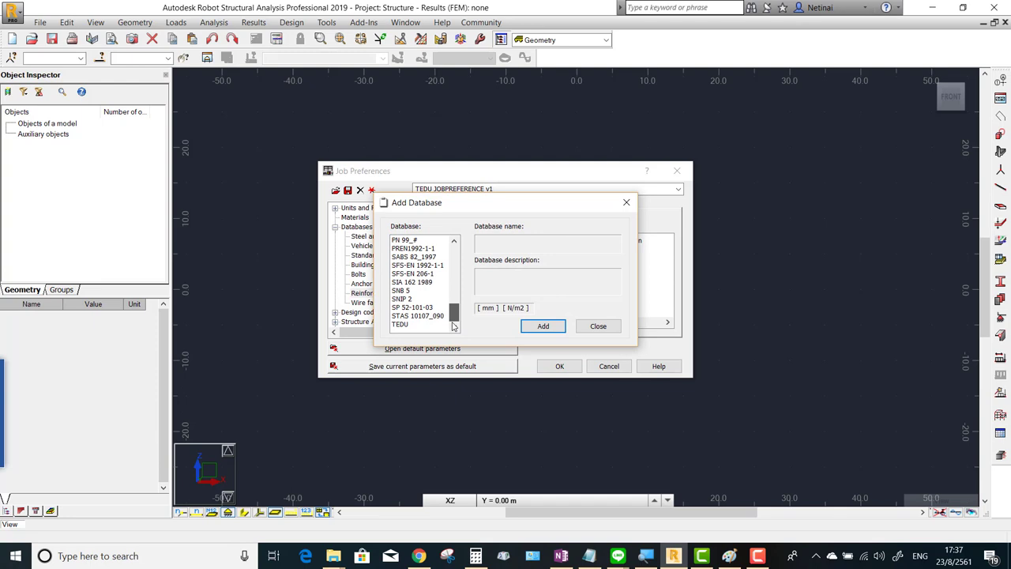
left_click(403, 323)
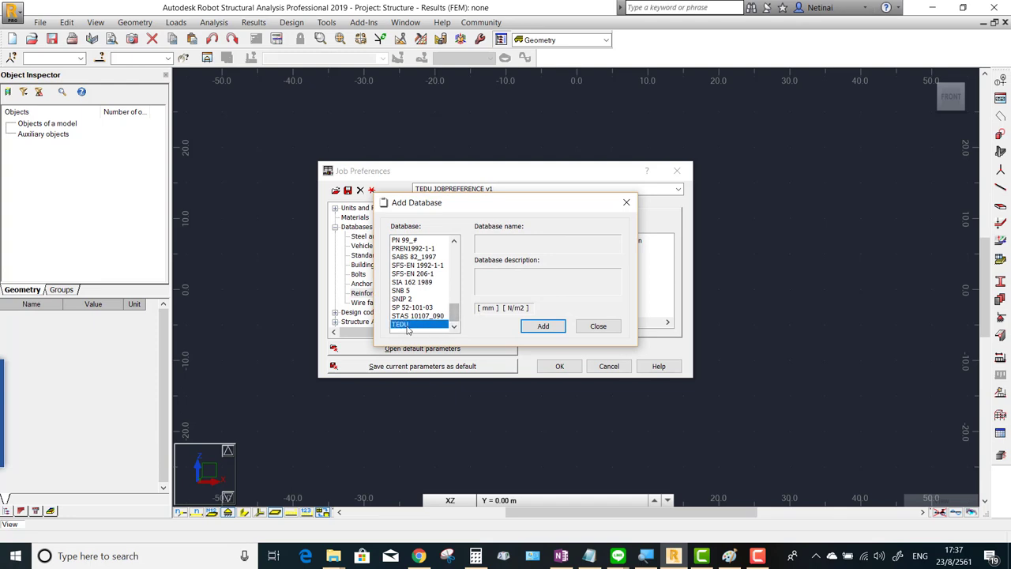
left_click(540, 328)
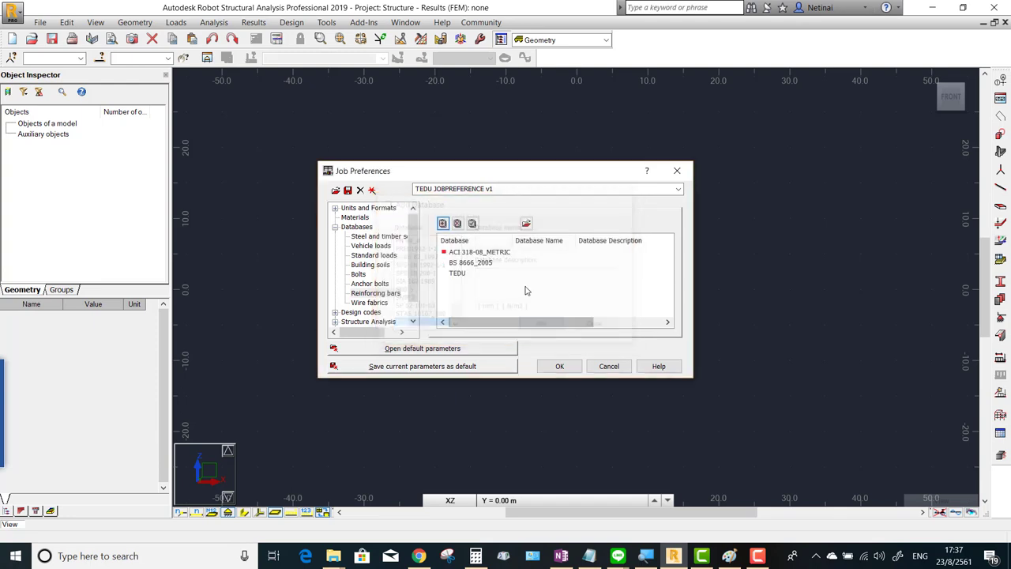
left_click(458, 273)
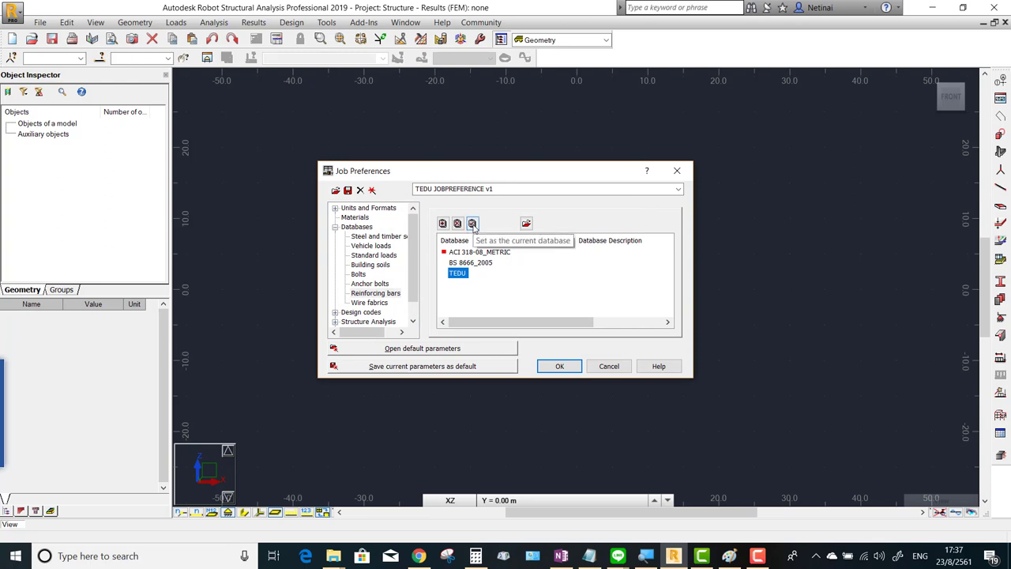
left_click(472, 223)
- Delete BS 8666_2005 and ACI 318-08_METRIC, then open the TEDU bar table
left_click(472, 263)
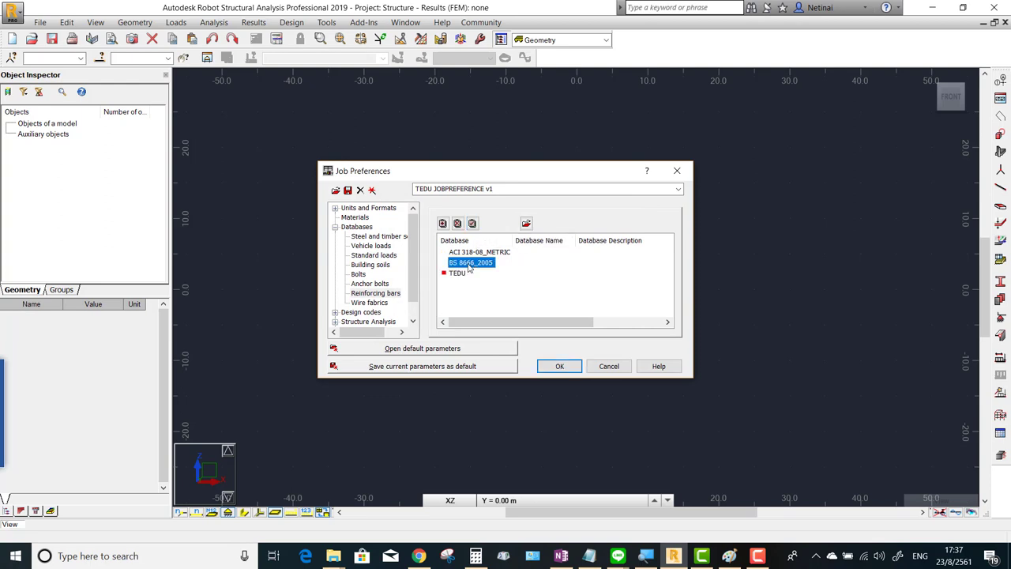
left_click(457, 225)
left_click(457, 225)
left_click(457, 253)
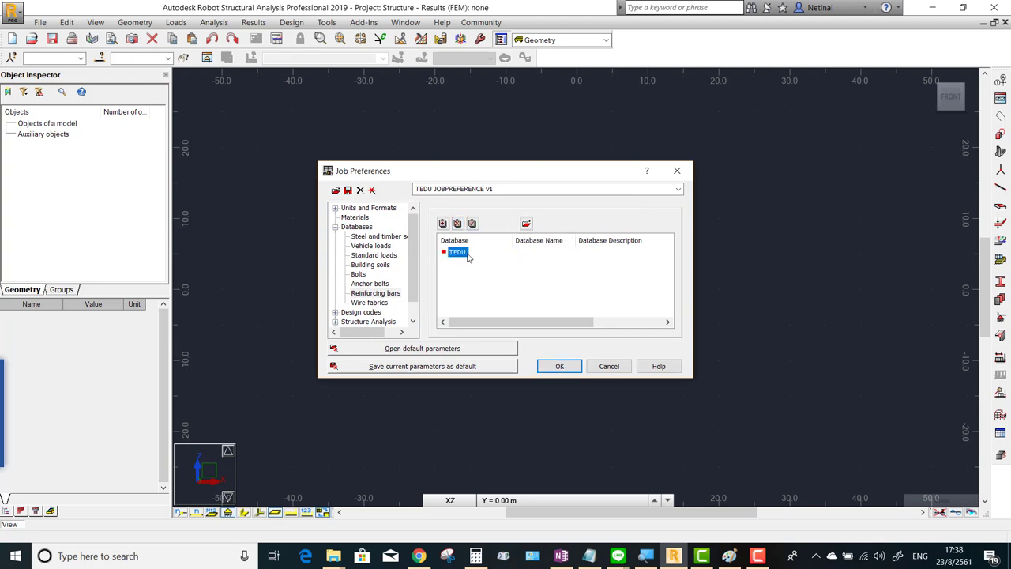
left_click(526, 225)
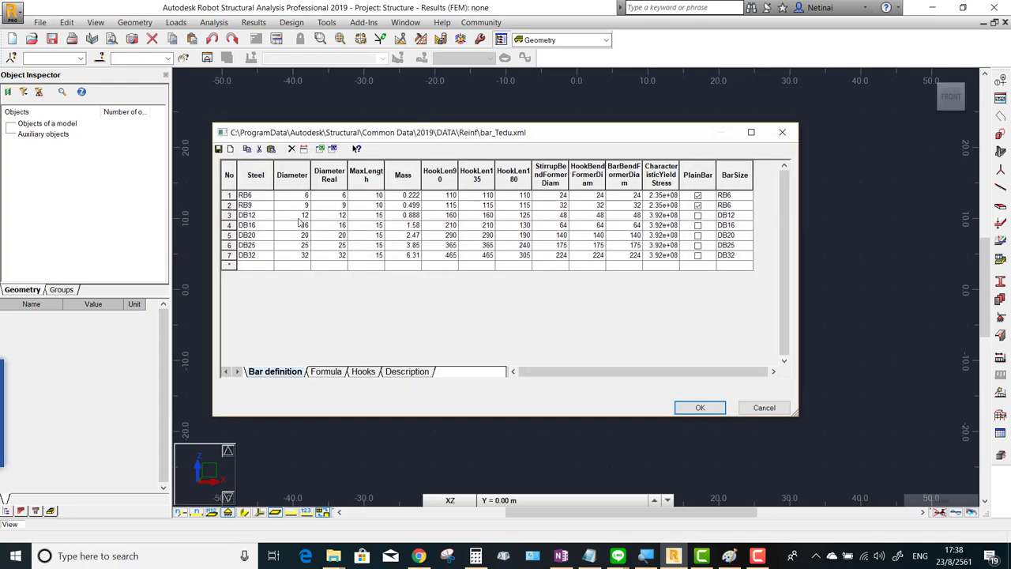
- Close the bar_Tedu.xml table to return to Job Preferences
left_click(780, 133)
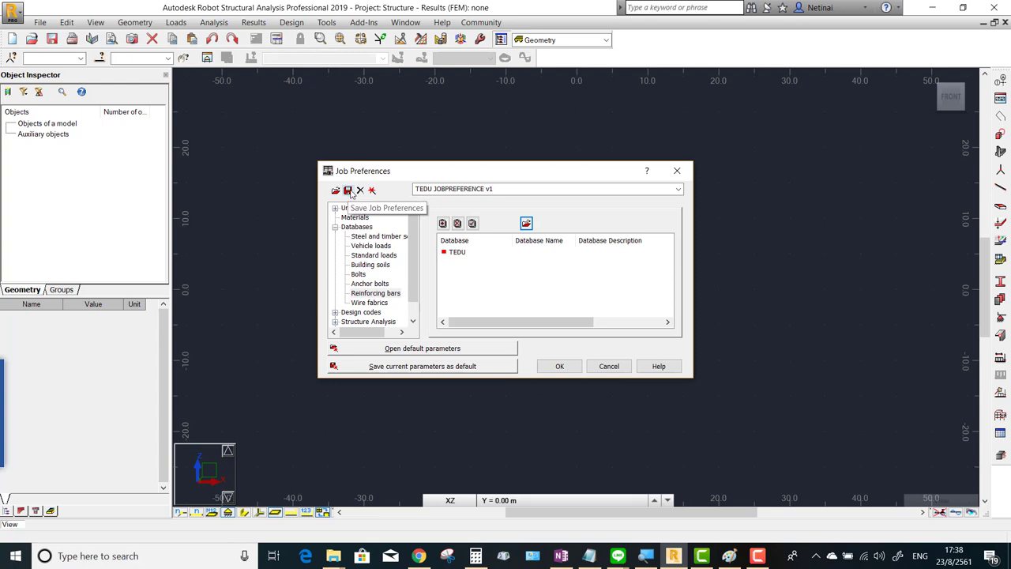
- Save the job preferences as TEDU JOBPREFERENCE v2.cov
left_click(350, 191)
left_click(508, 188)
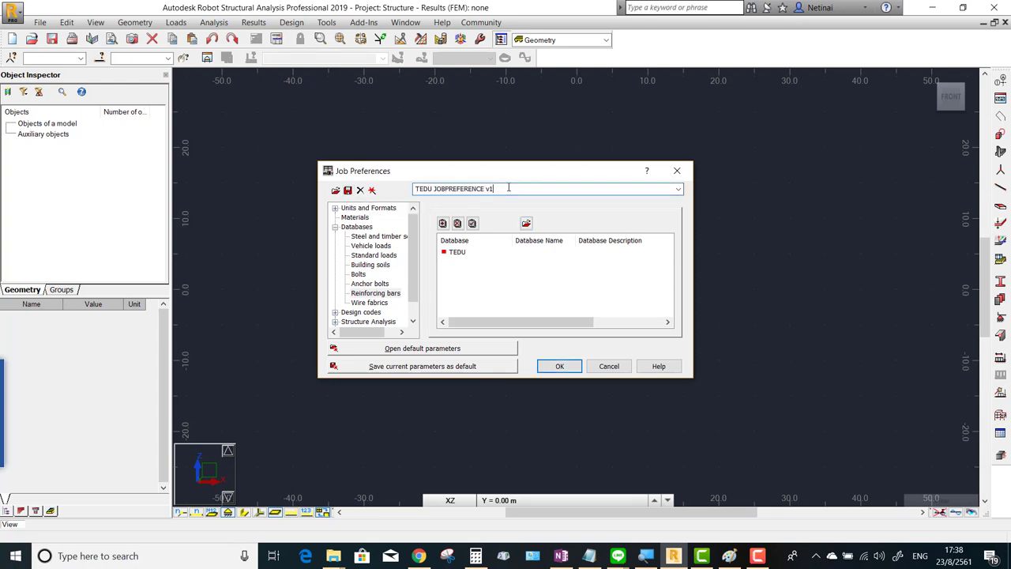
left_click(347, 191)
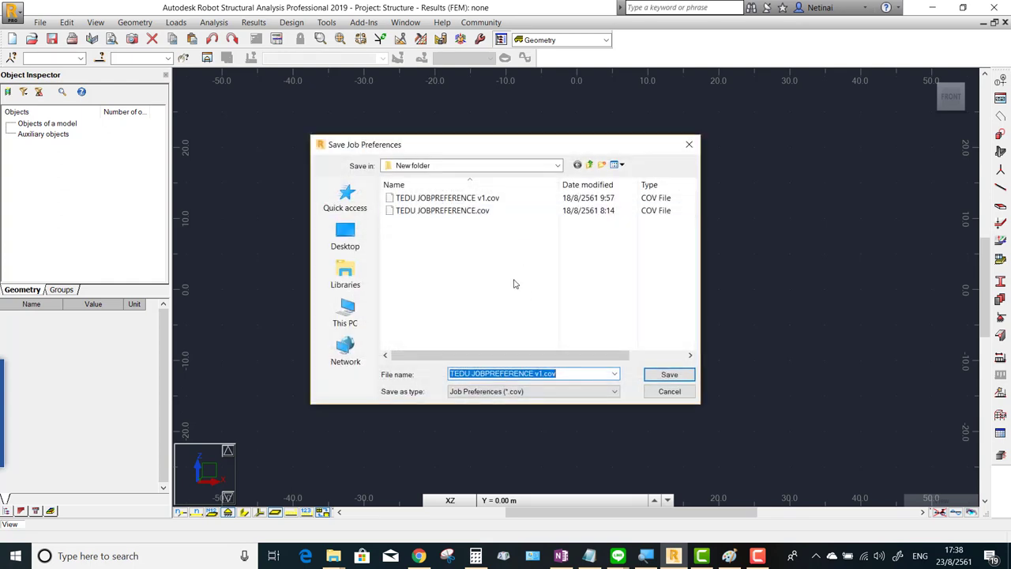
left_click(539, 373)
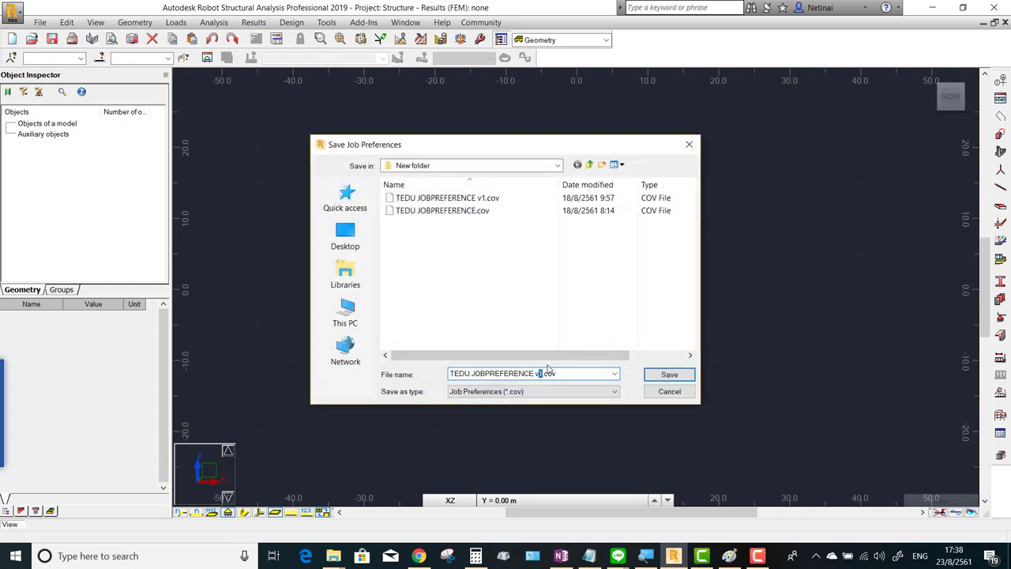
type("2")
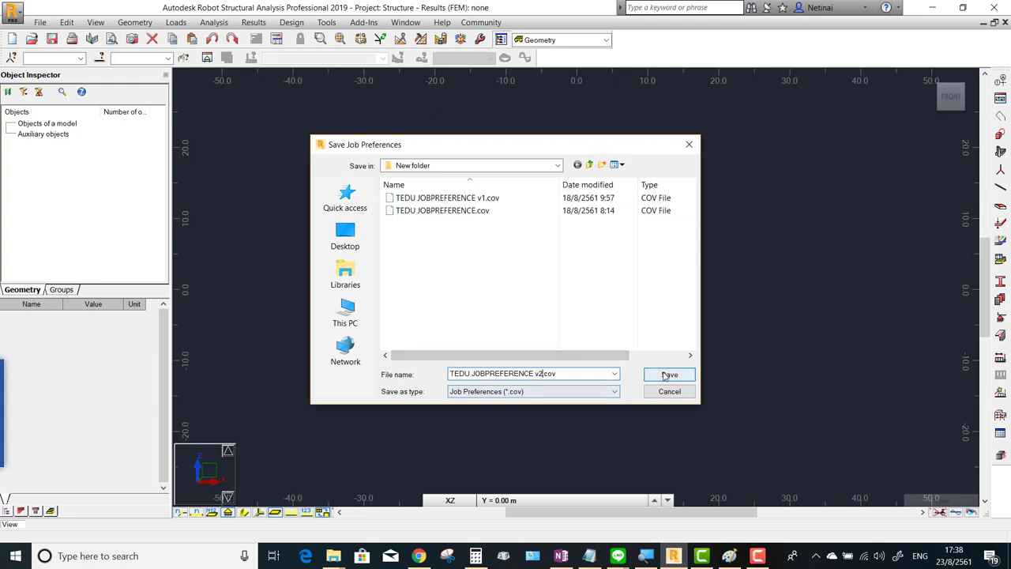
left_click(665, 374)
- Save the current parameters as default, confirm, and close Job Preferences with OK
left_click(418, 367)
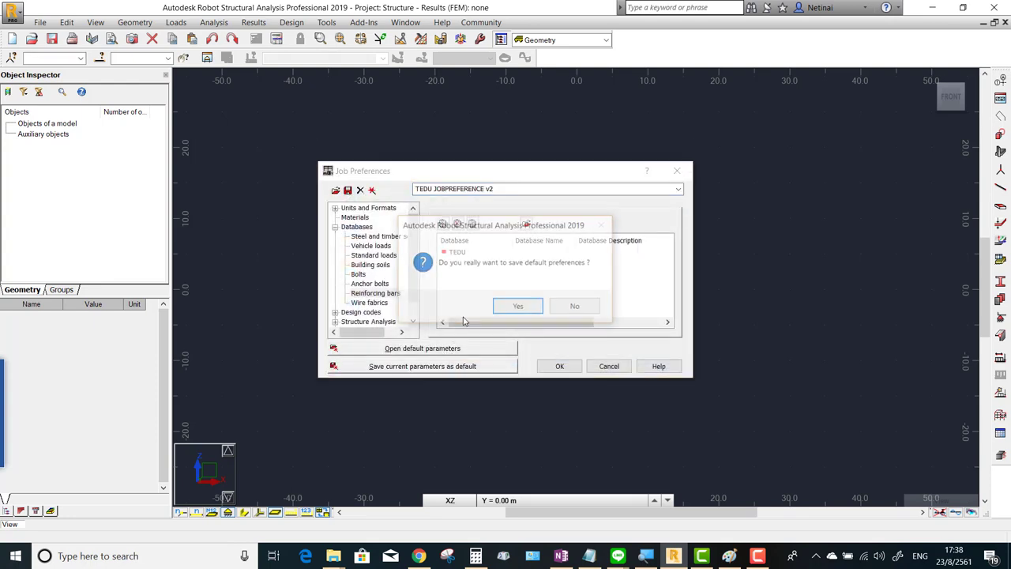
left_click(518, 307)
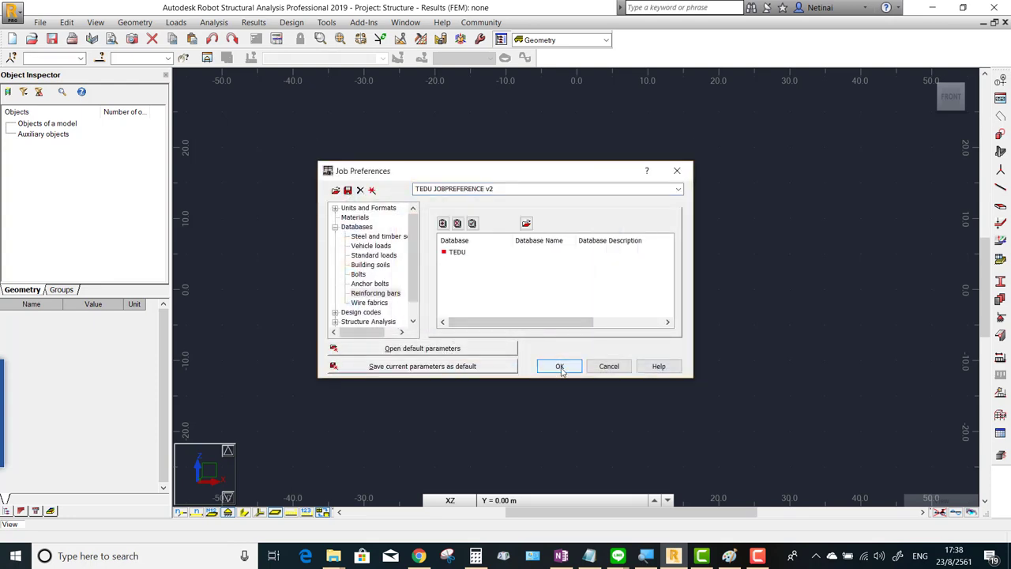
left_click(556, 367)
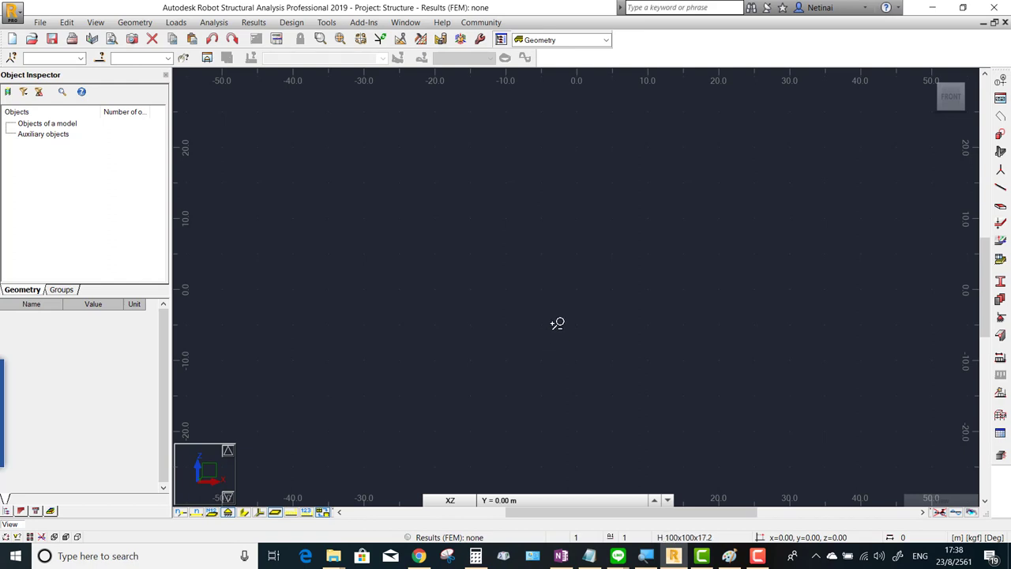